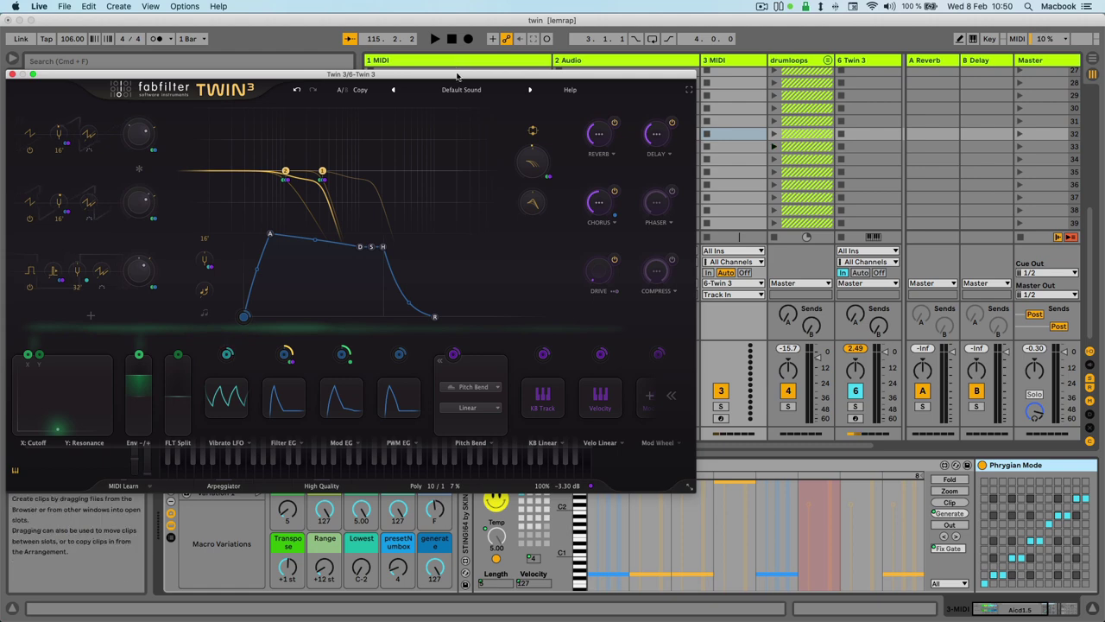
- Move the Twin 3 window clear of the device chain, then raise Cutoff and Resonance and lower Env -/+ and FLT Split on the default sound
mouse_move(453, 80)
mouse_down()
mouse_move(455, 152)
mouse_move(459, 77)
mouse_up()
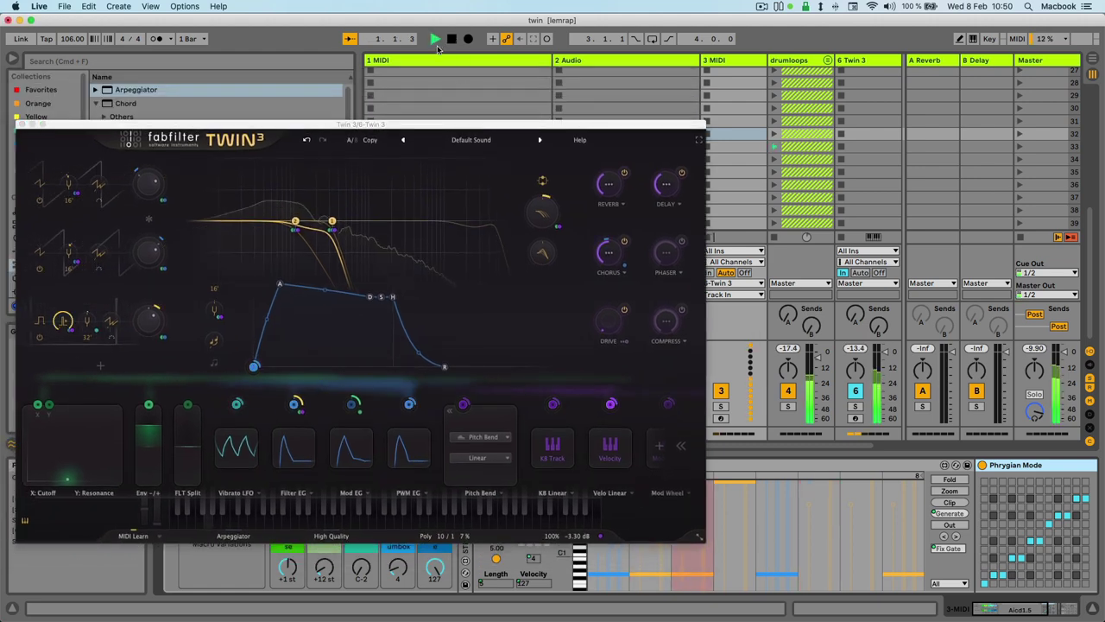
drag(466, 127, 461, 45)
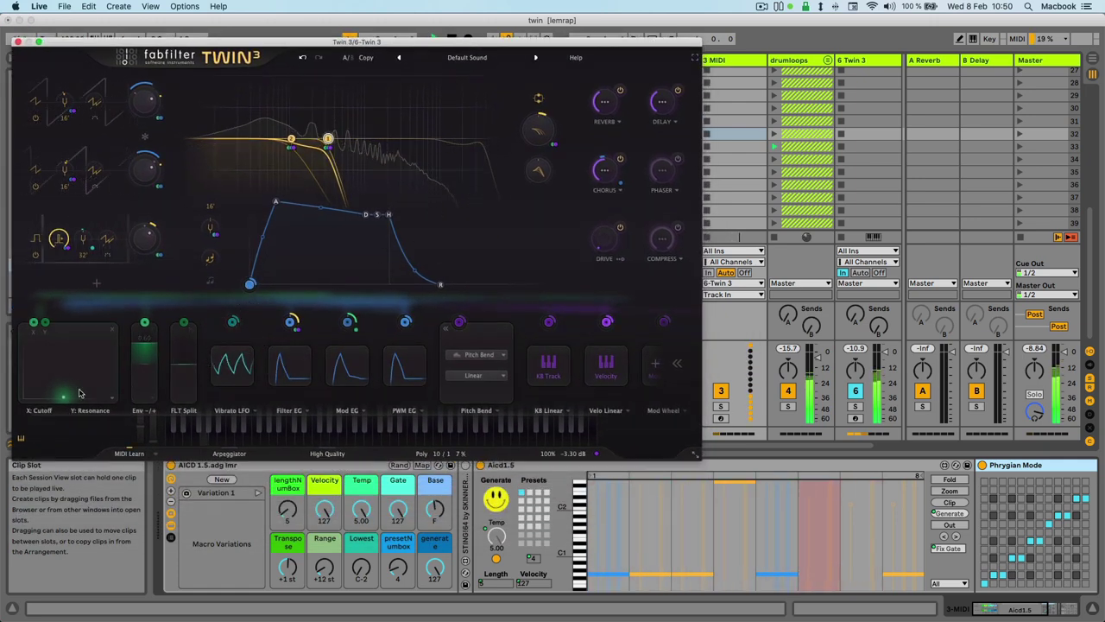
drag(80, 391, 54, 344)
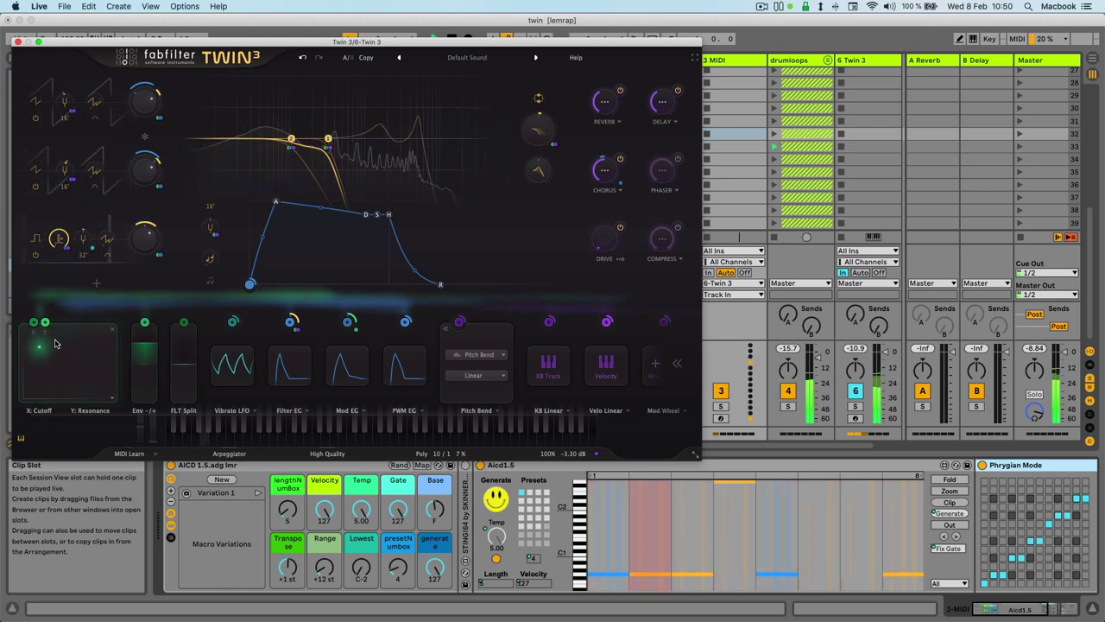
drag(143, 347, 146, 370)
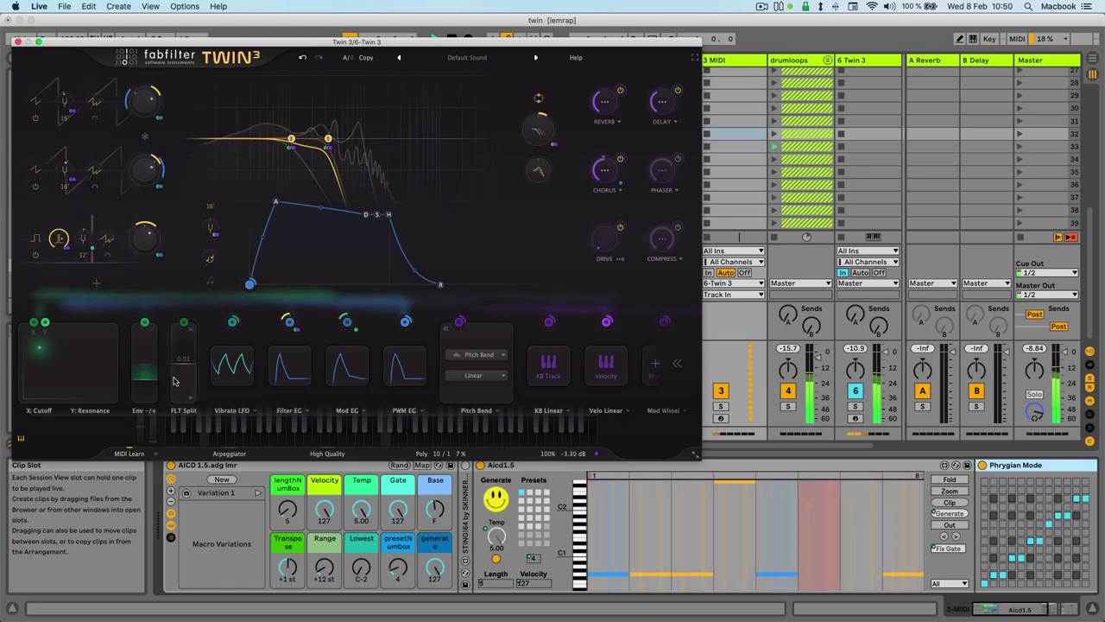
drag(193, 349, 191, 371)
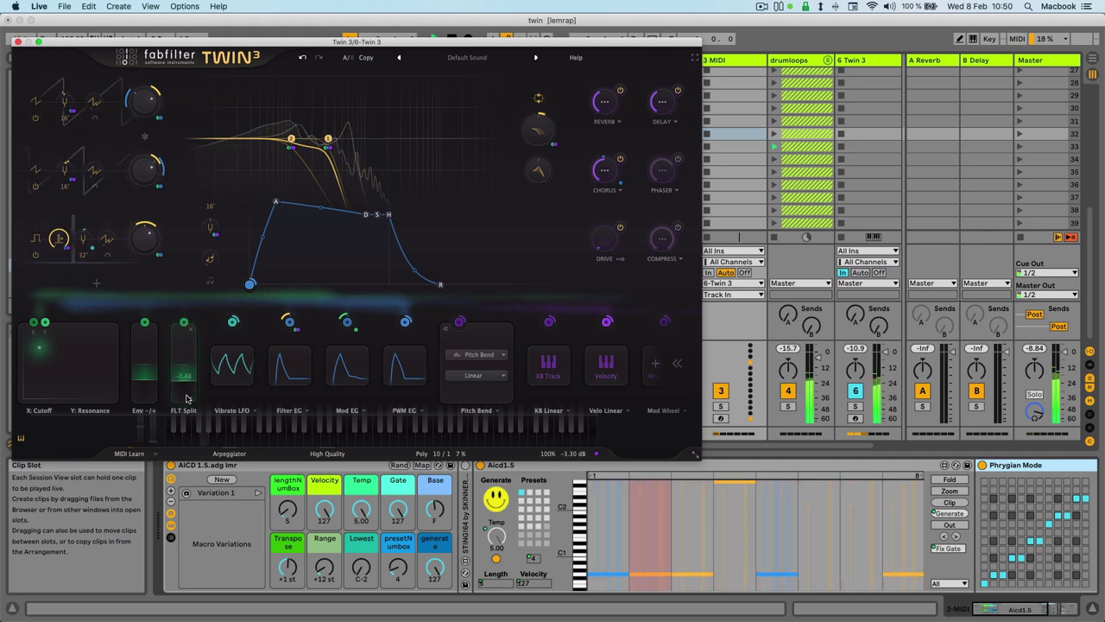
drag(75, 356, 126, 348)
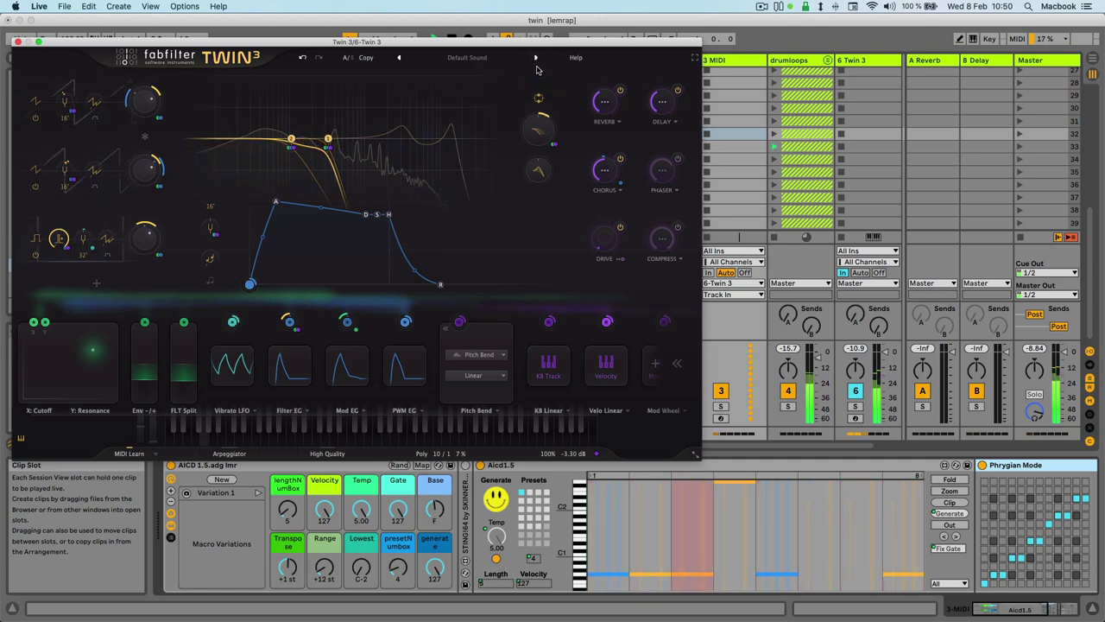
- Load the Abigail preset, raise its filter envelope amount and push the cutoff towards maximum
click(536, 58)
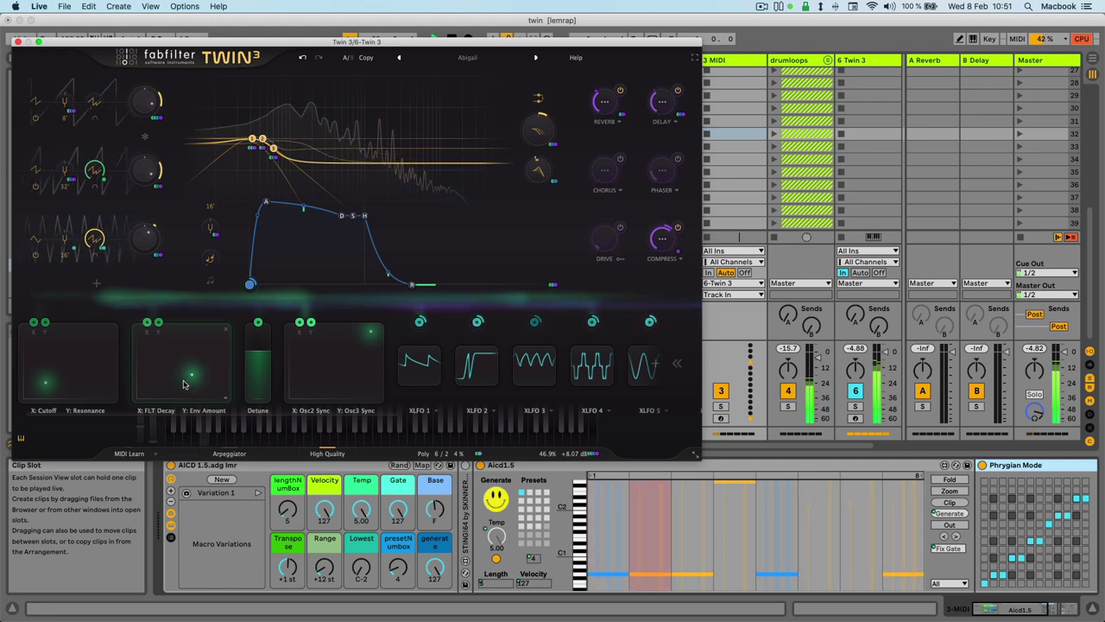
drag(171, 376, 198, 344)
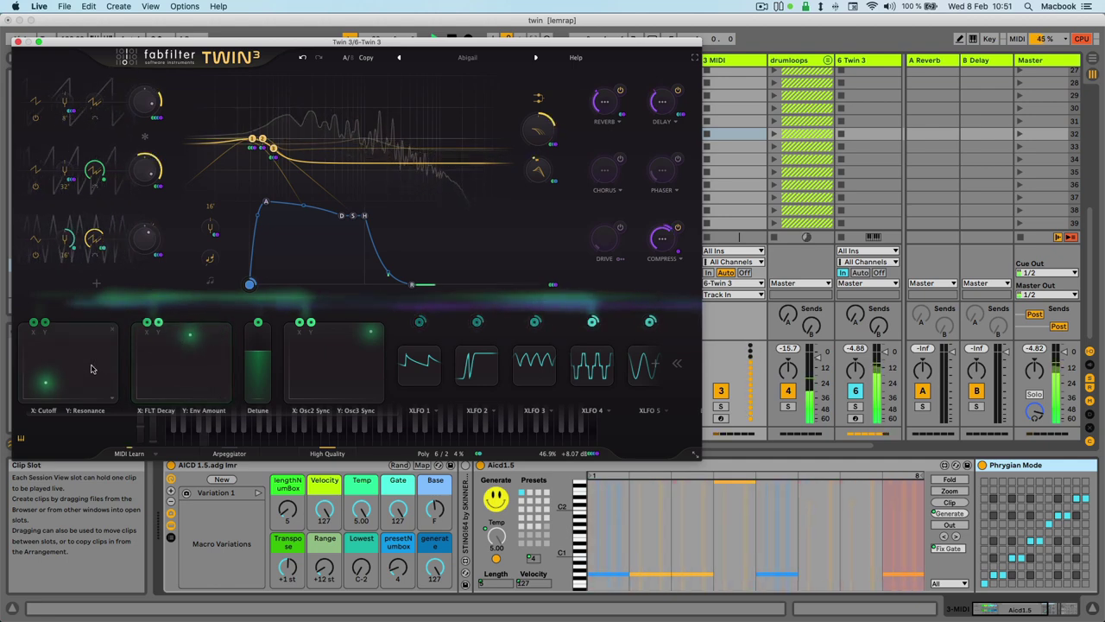
drag(81, 365, 141, 354)
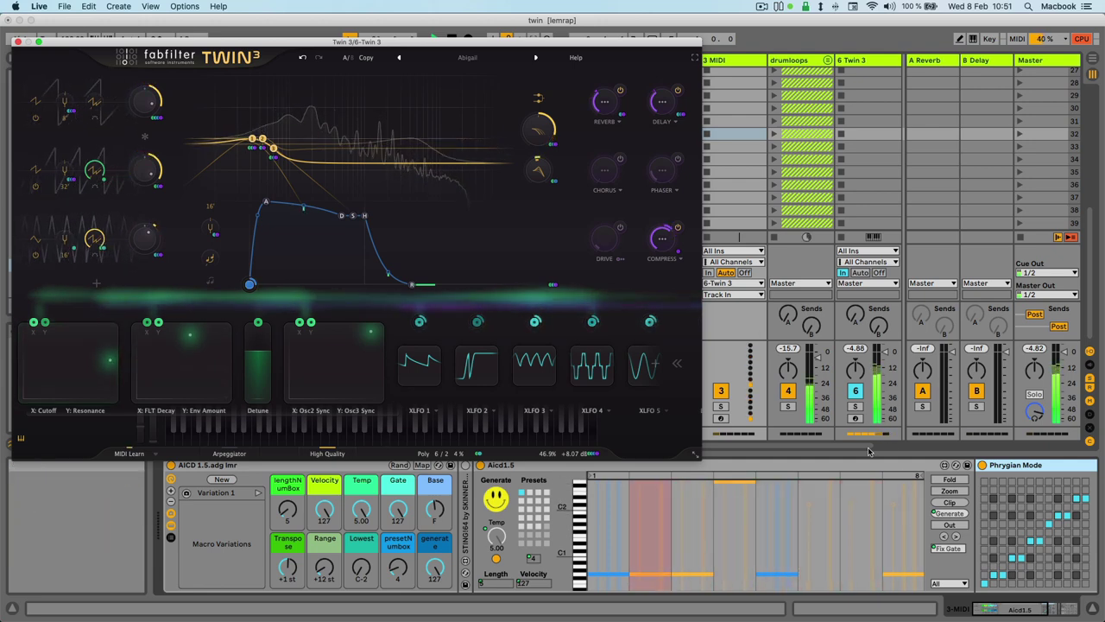
- Check the Twin 3 track's device, return to the 3 MIDI track and select the second Aicd1.5 pattern preset
click(866, 61)
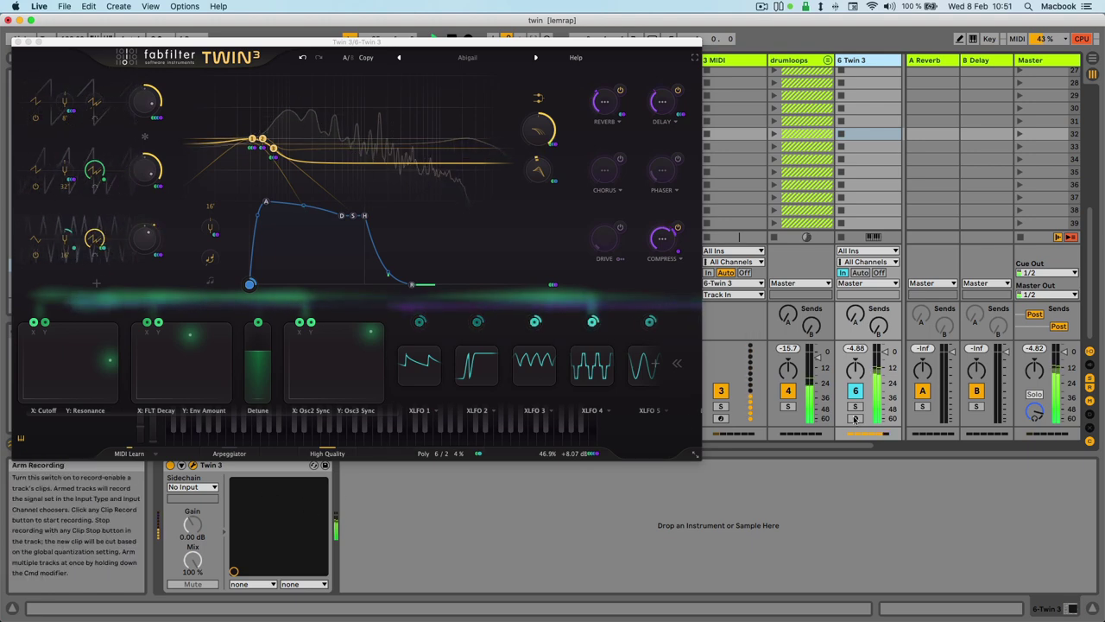
click(738, 61)
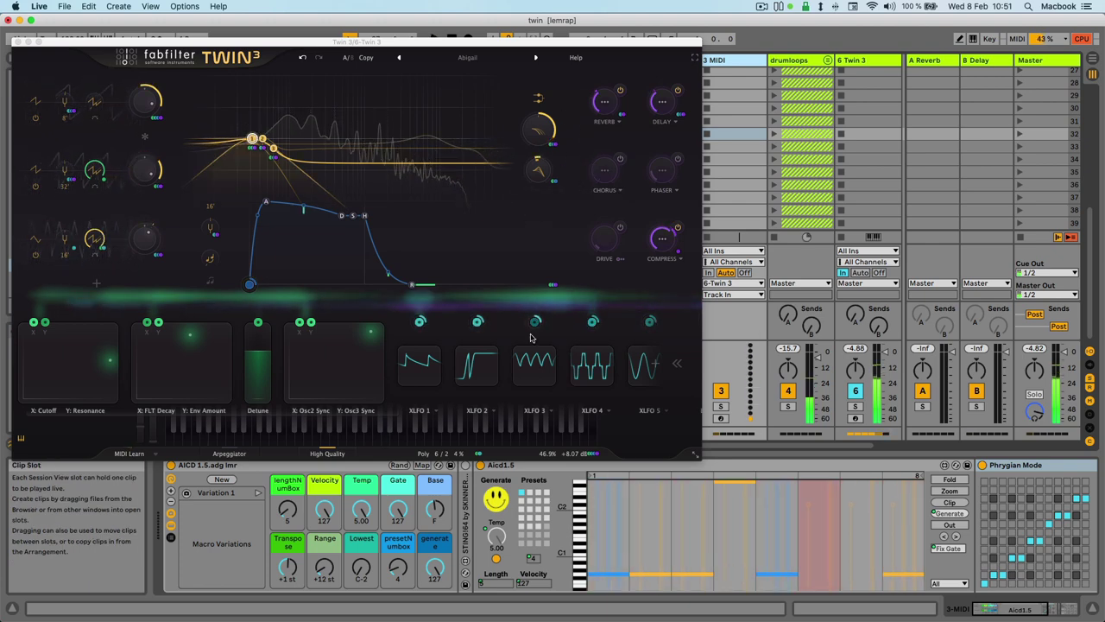
click(528, 492)
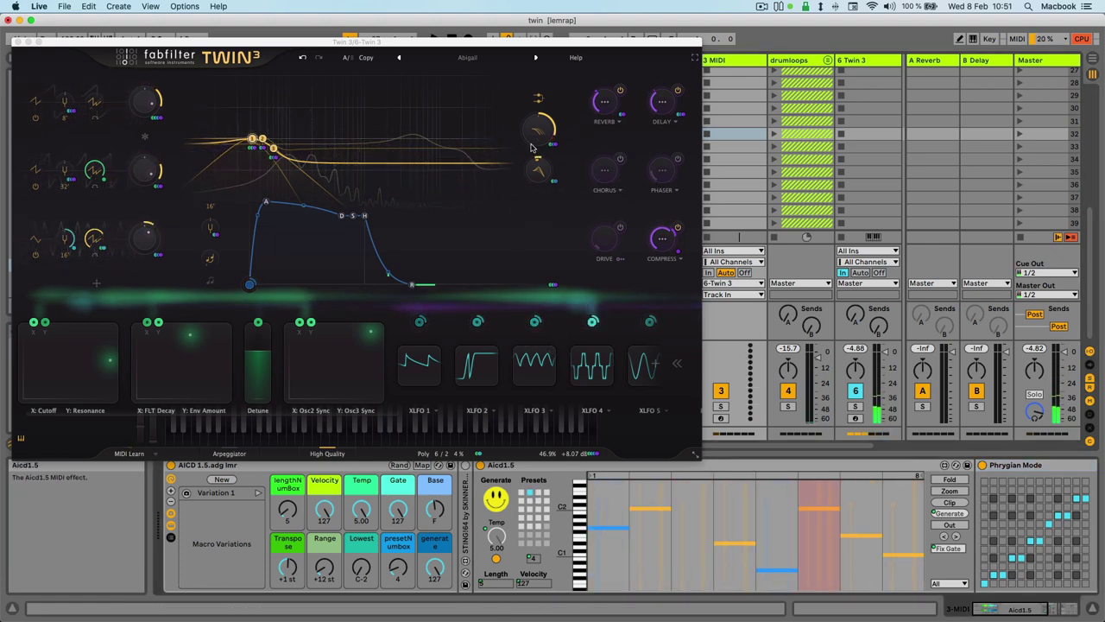
- Load the Acid Arp preset, raise its Scream and Harsh amounts and set Pluck to 0.47
click(534, 58)
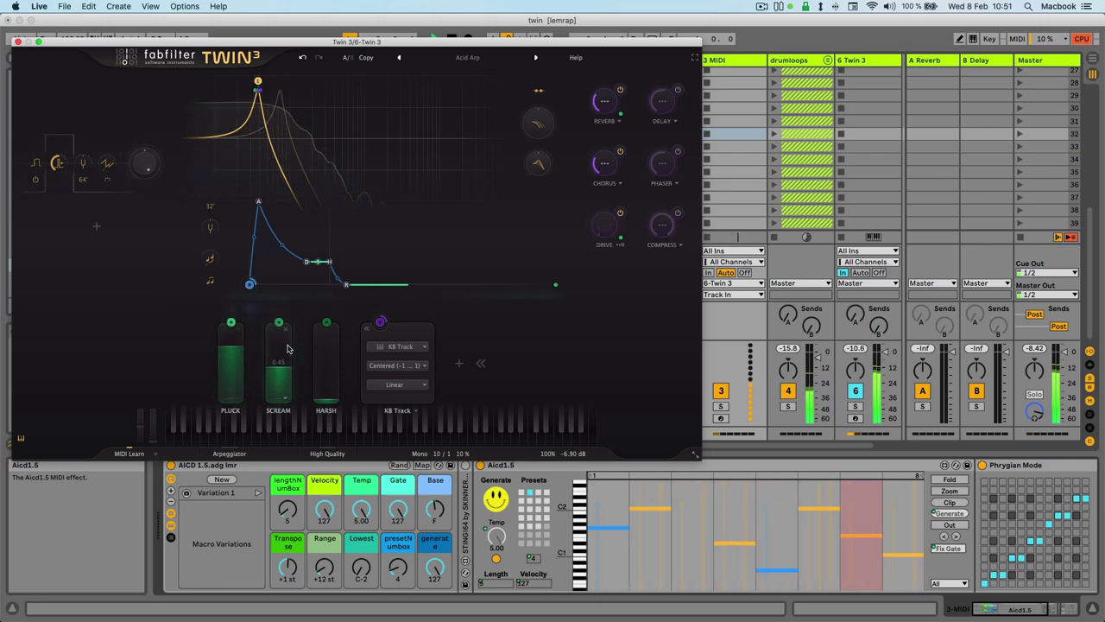
drag(290, 334, 291, 330)
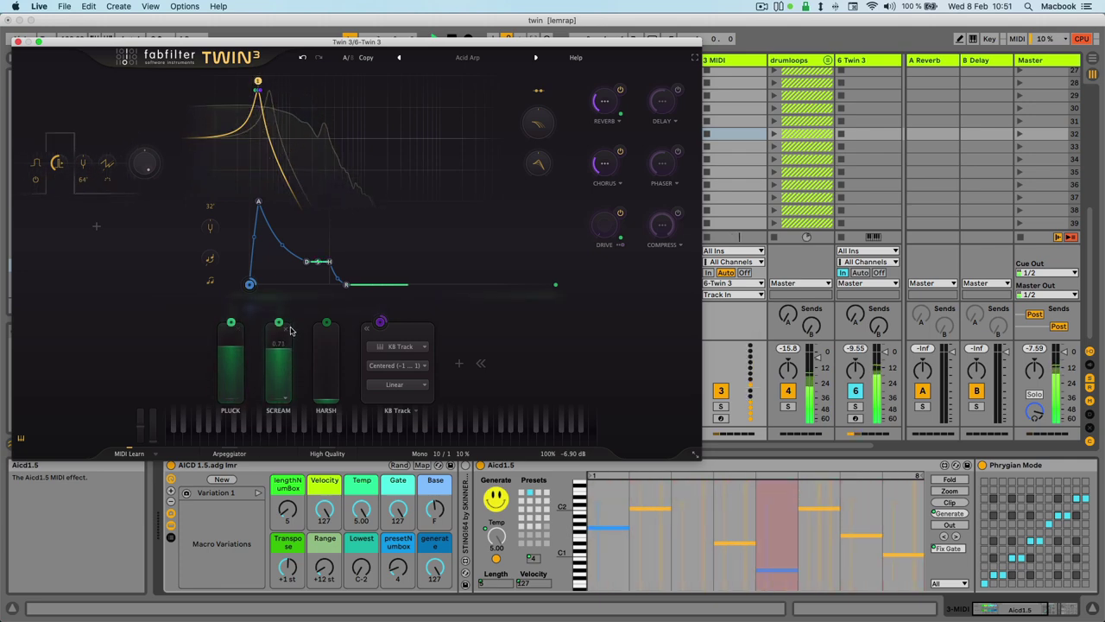
drag(230, 350, 234, 380)
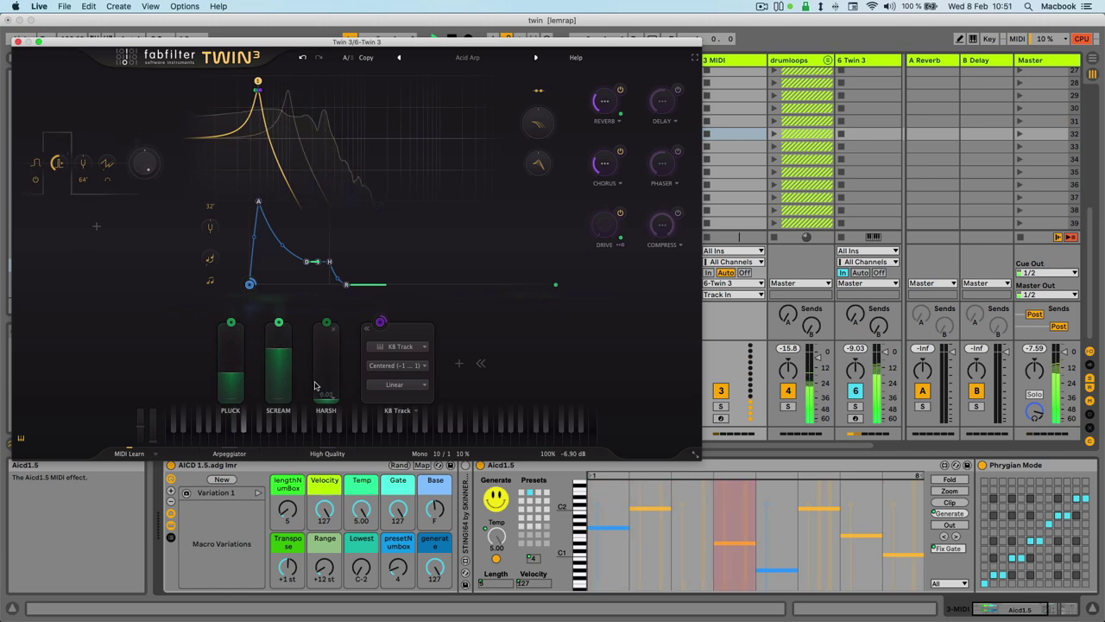
drag(329, 352, 331, 325)
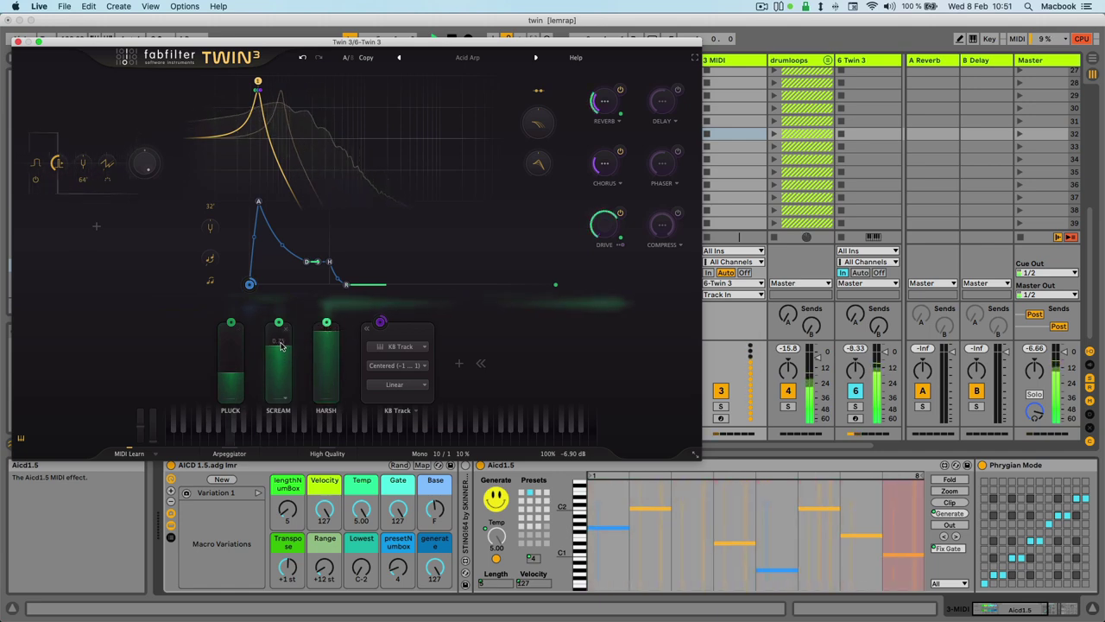
mouse_move(234, 373)
mouse_down()
mouse_move(235, 347)
mouse_move(236, 366)
mouse_up()
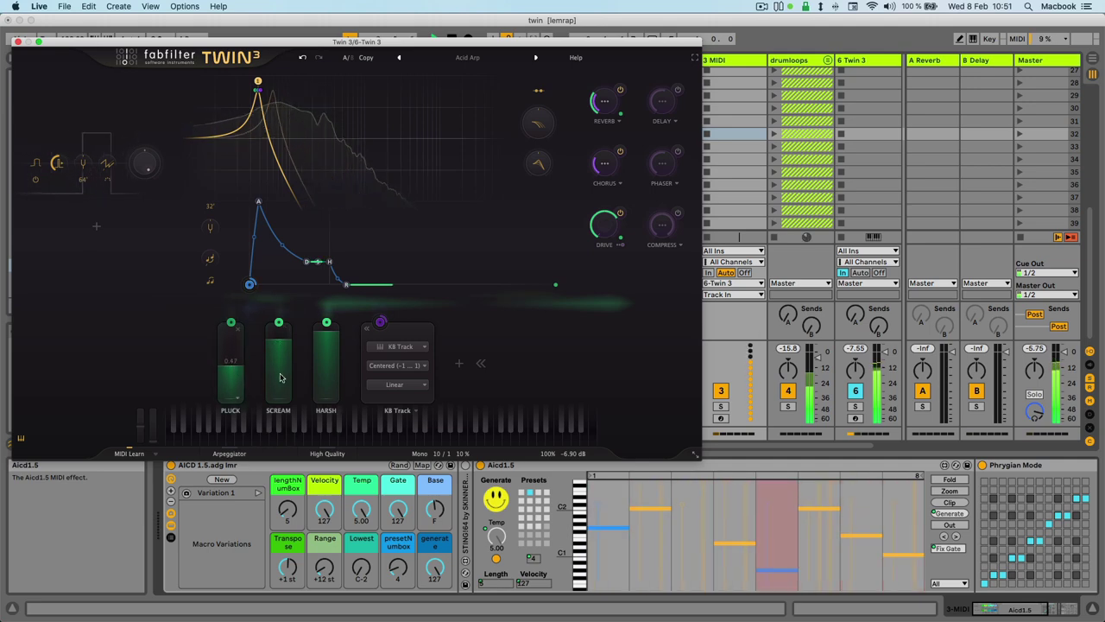
- Load the Barracuda preset, raise its cutoff, resonance and filter decay, and reposition the Osc2/Osc3 Sync pad with low sync amounts
click(535, 59)
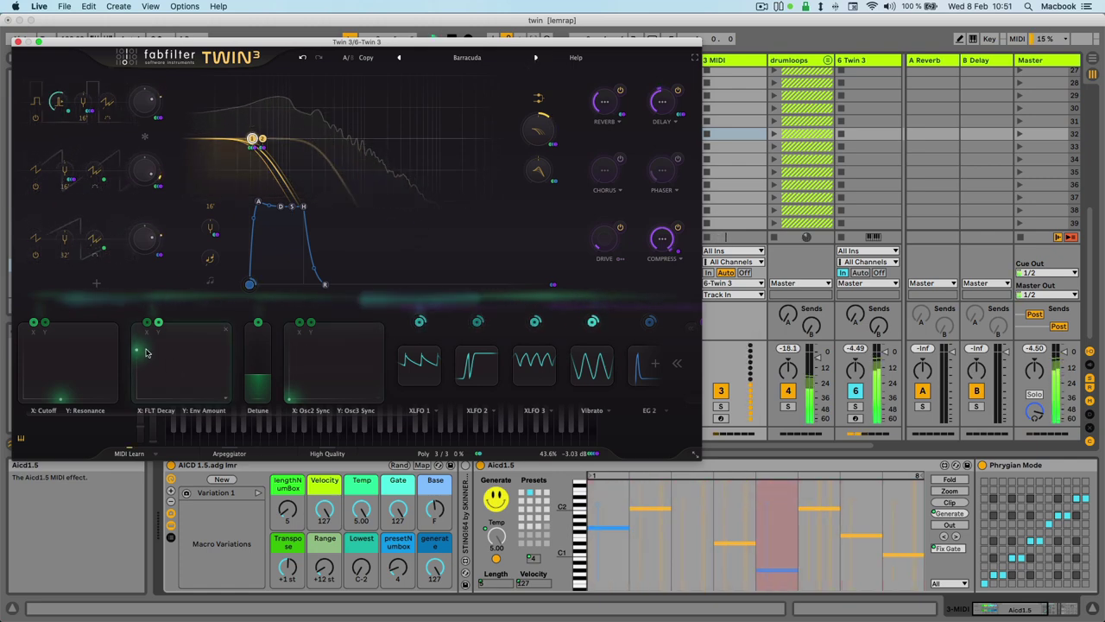
drag(144, 351, 195, 353)
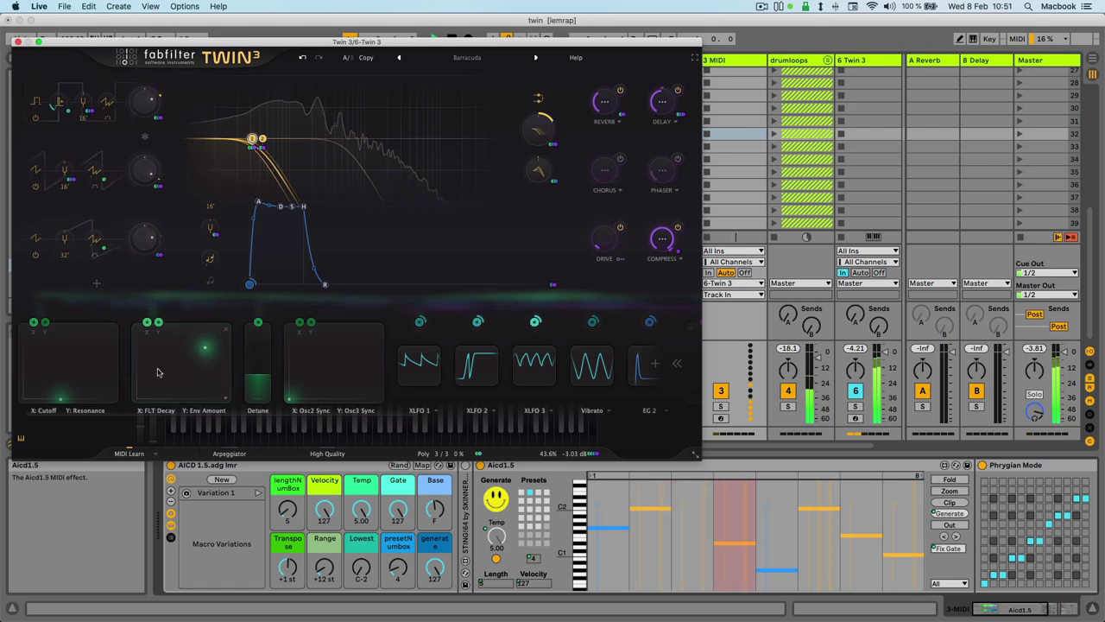
drag(82, 348, 81, 338)
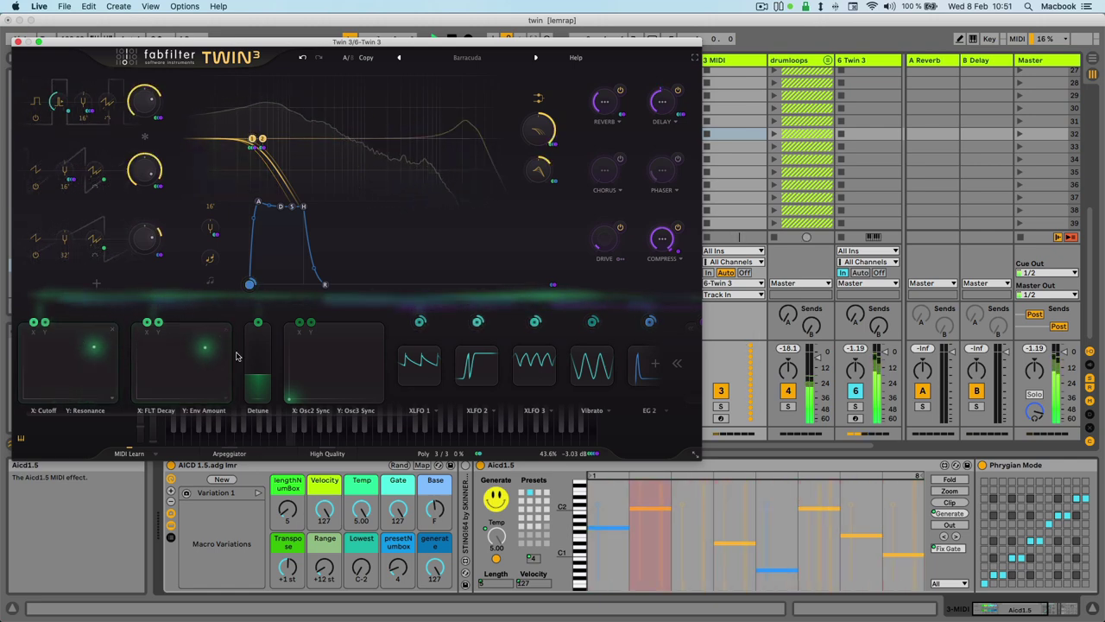
drag(321, 385, 302, 355)
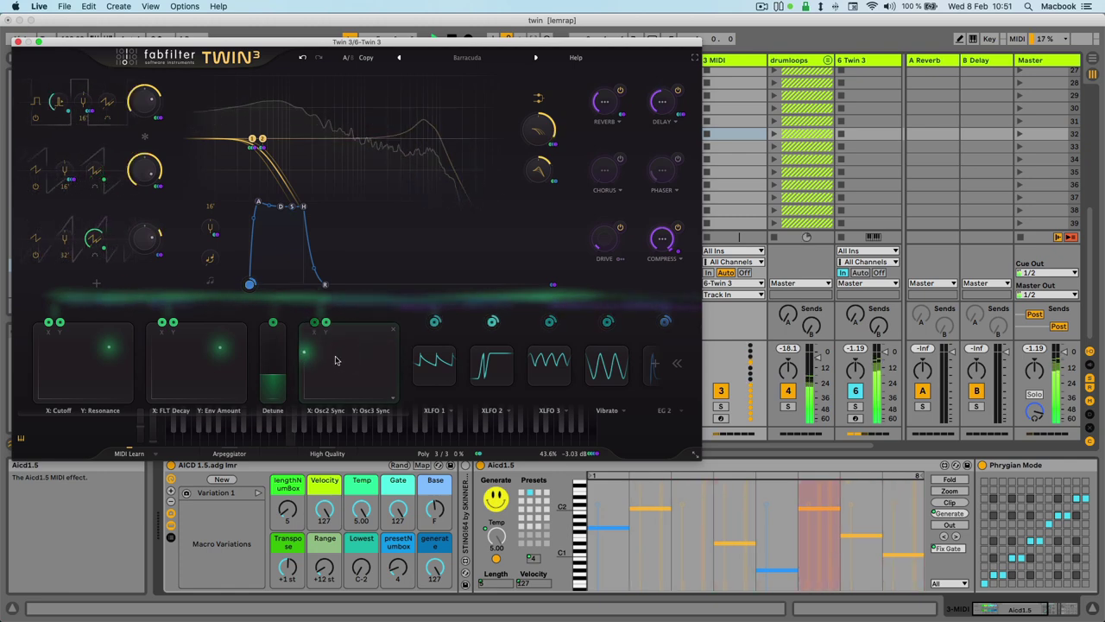
drag(403, 346, 517, 354)
drag(371, 351, 368, 395)
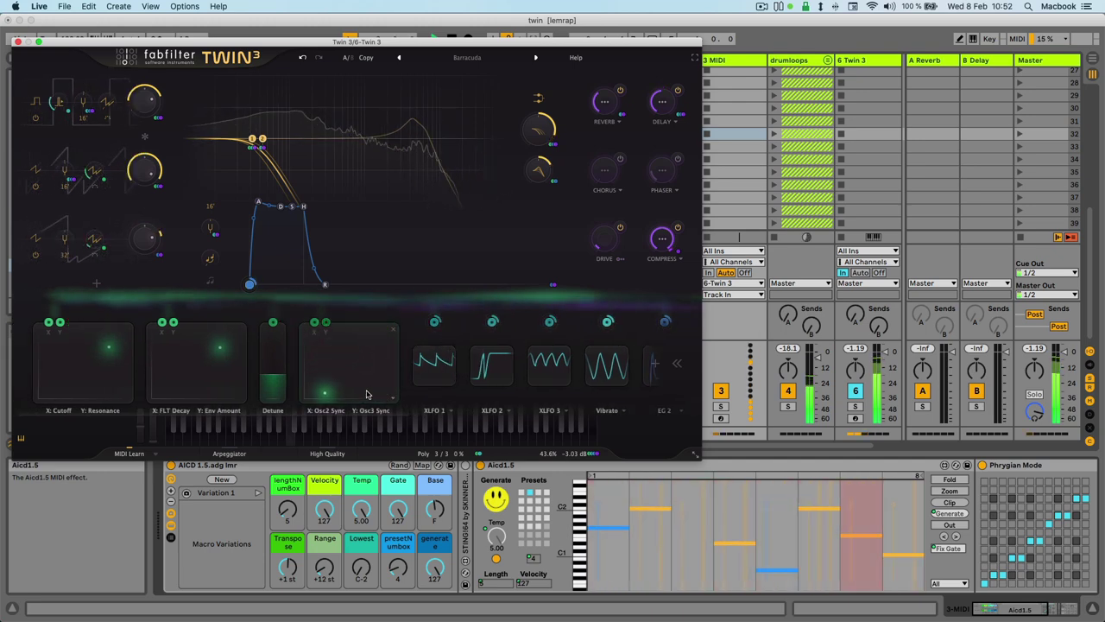
- Raise Barracuda's Detune to maximum, minimise filter decay and envelope amount, and set a moderate cutoff with high resonance
drag(281, 368, 280, 319)
drag(212, 356, 190, 331)
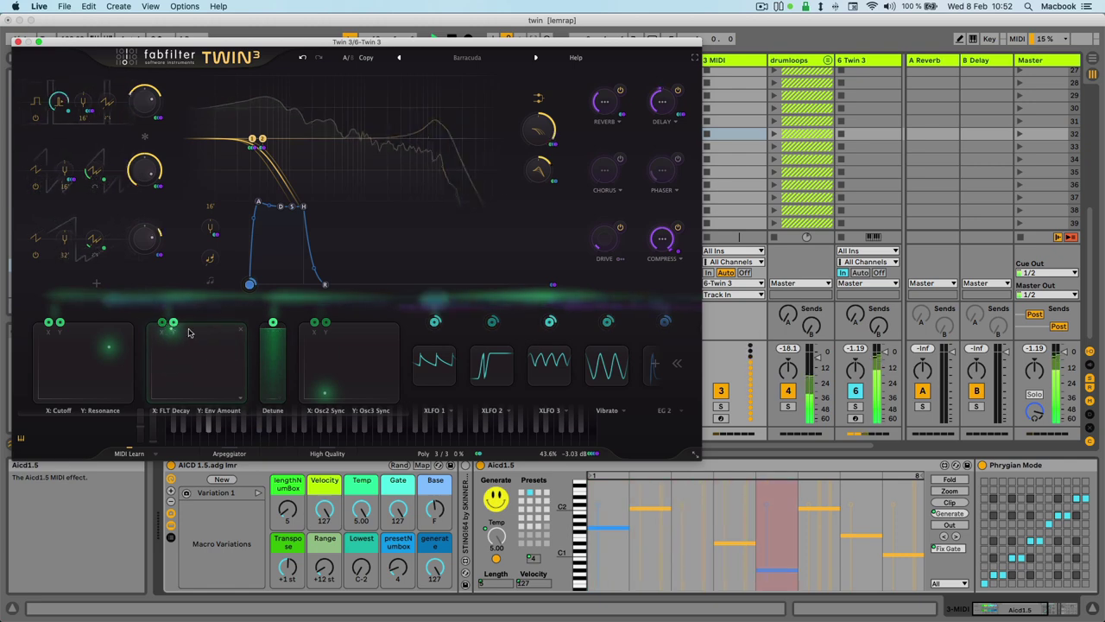
drag(76, 367, 35, 402)
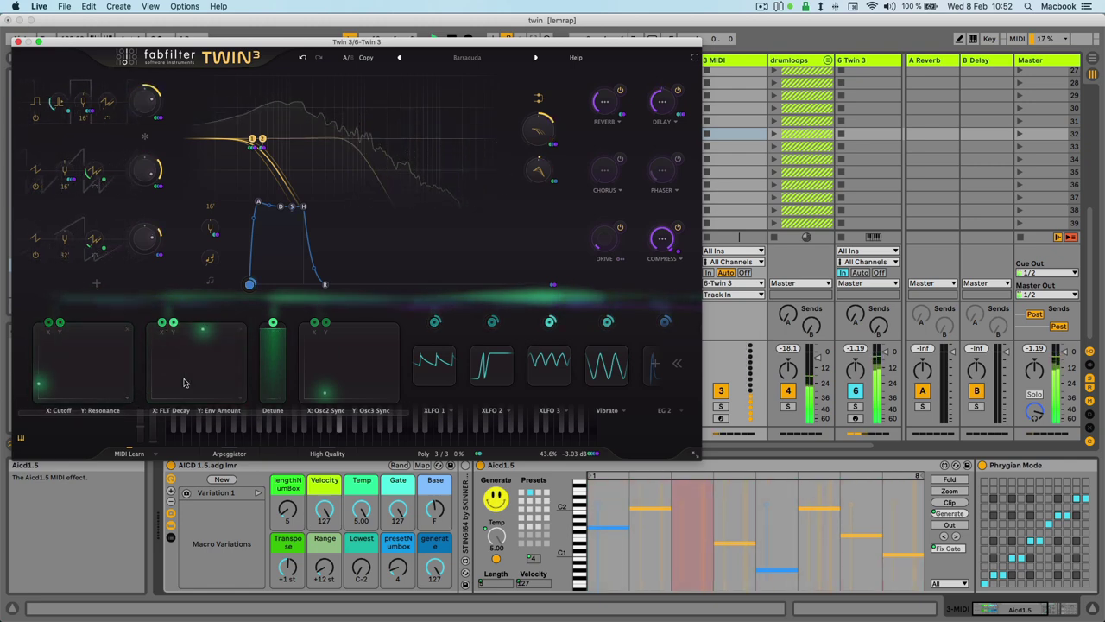
drag(184, 382, 121, 444)
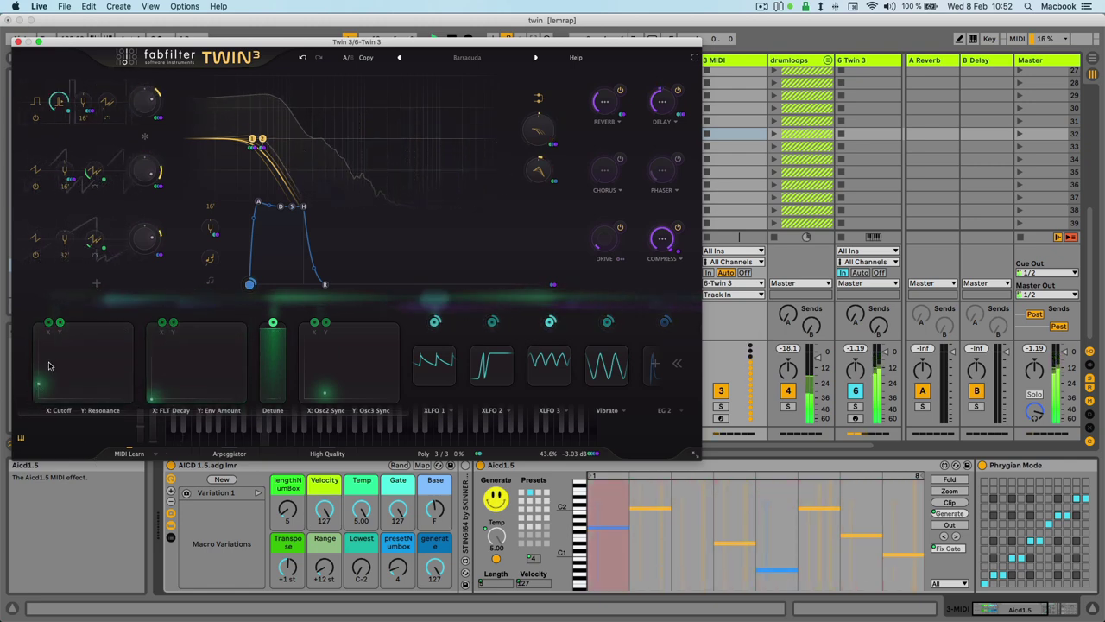
drag(49, 366, 76, 328)
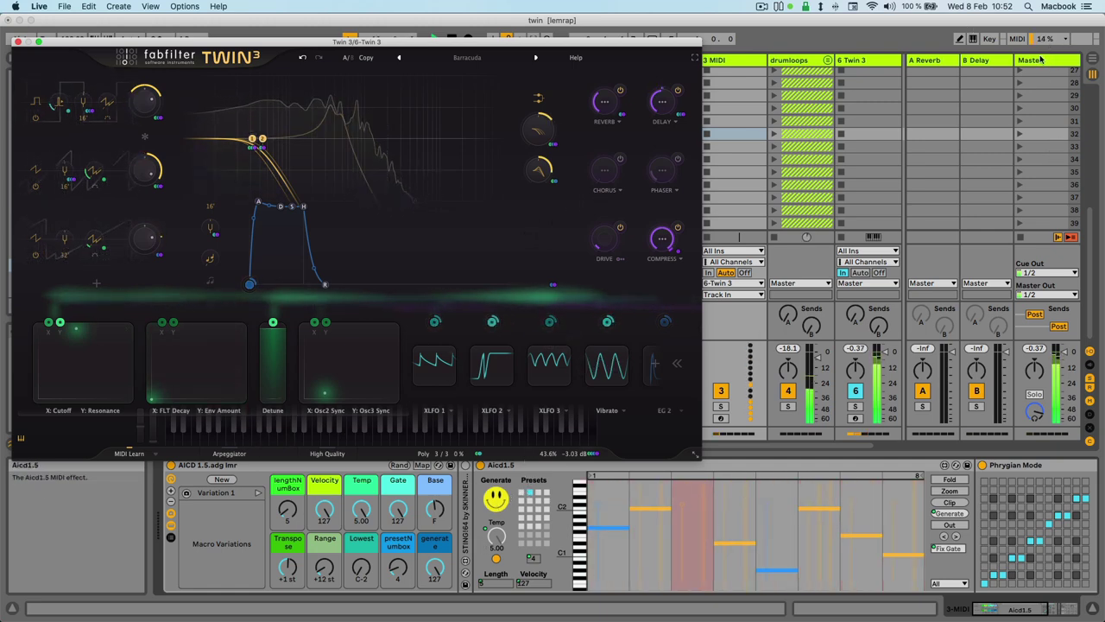
- Load the Bathed in Echoes preset and vary its HPF/Timbre and LPF/filter envelope pads
click(536, 58)
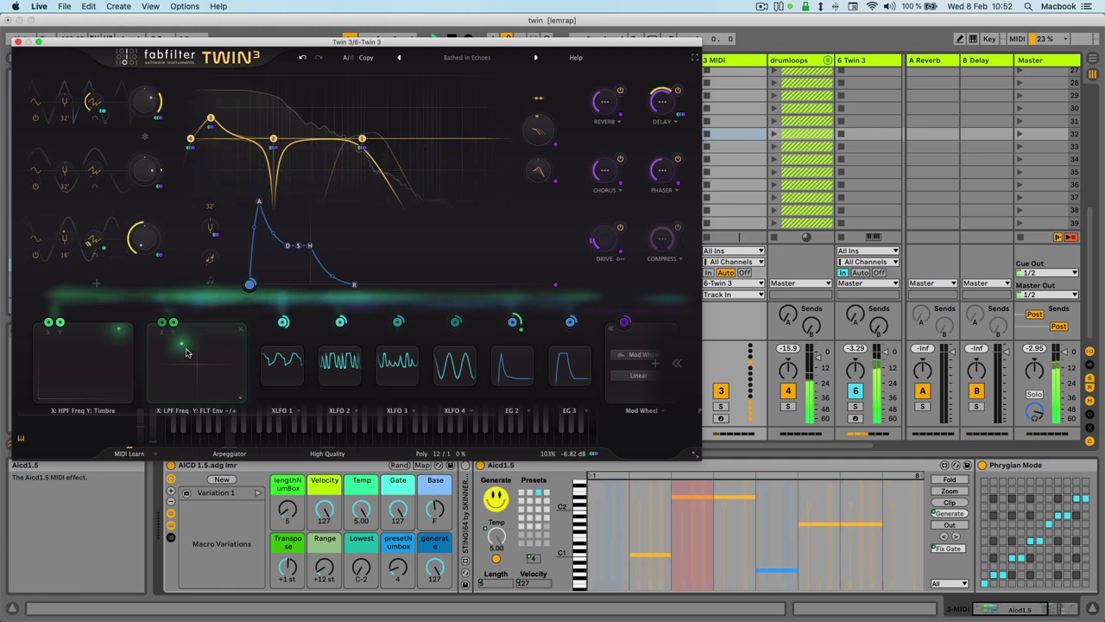
drag(186, 349, 99, 385)
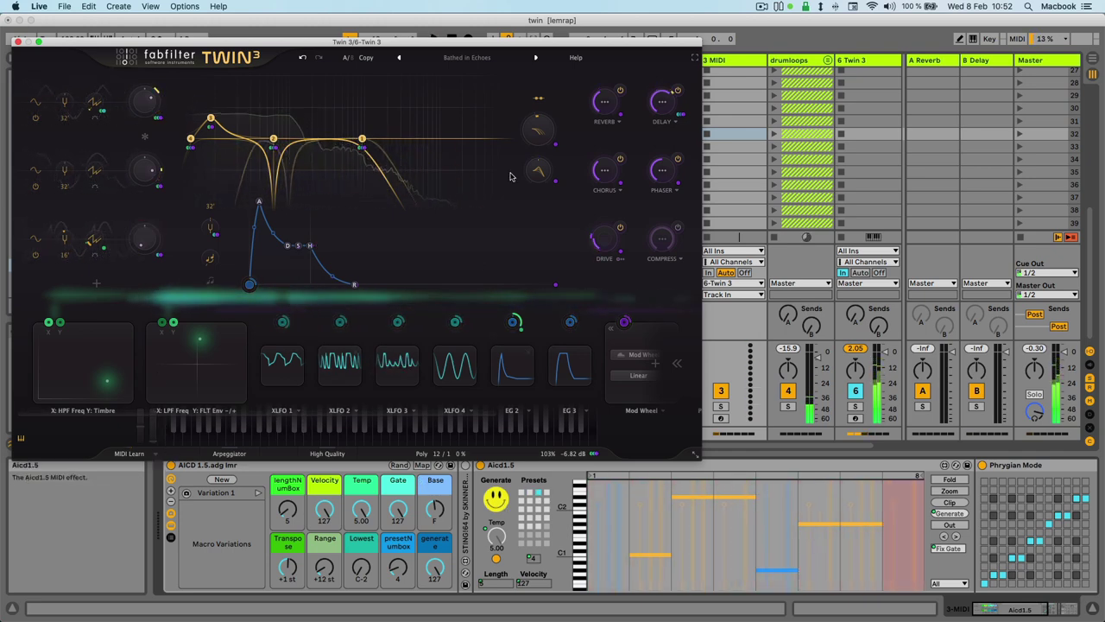
- Load the Big Pulses preset, lower Cutoff/Resonance slightly, raise Attack/Decay, and shift Delay/Feedback to low delay with high feedback
click(536, 58)
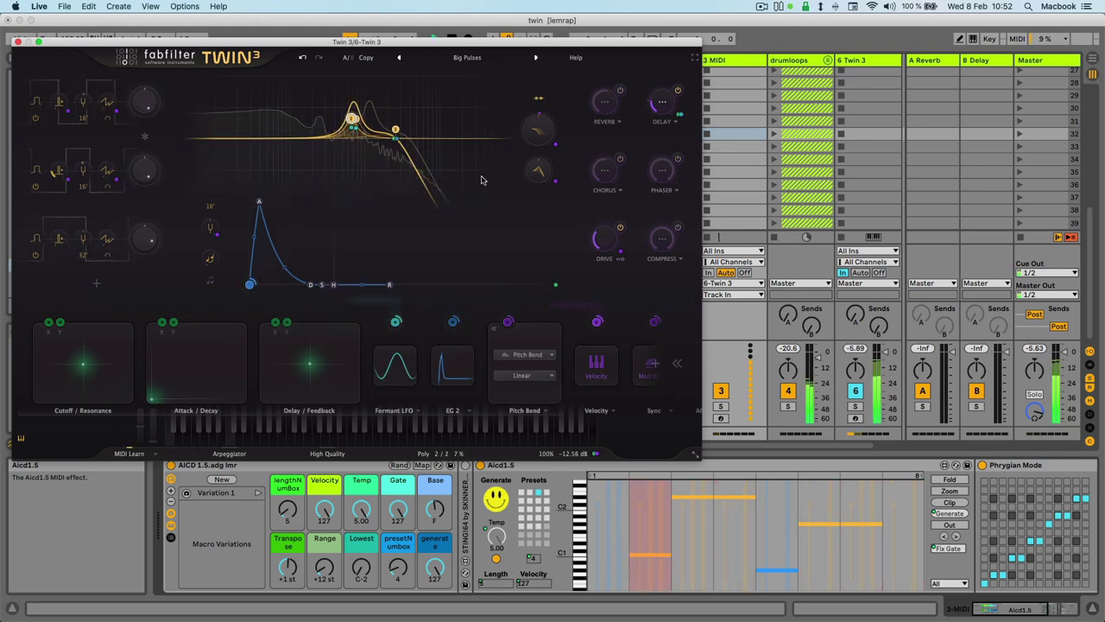
drag(85, 364, 78, 394)
drag(150, 396, 214, 353)
drag(293, 358, 259, 333)
drag(193, 354, 90, 351)
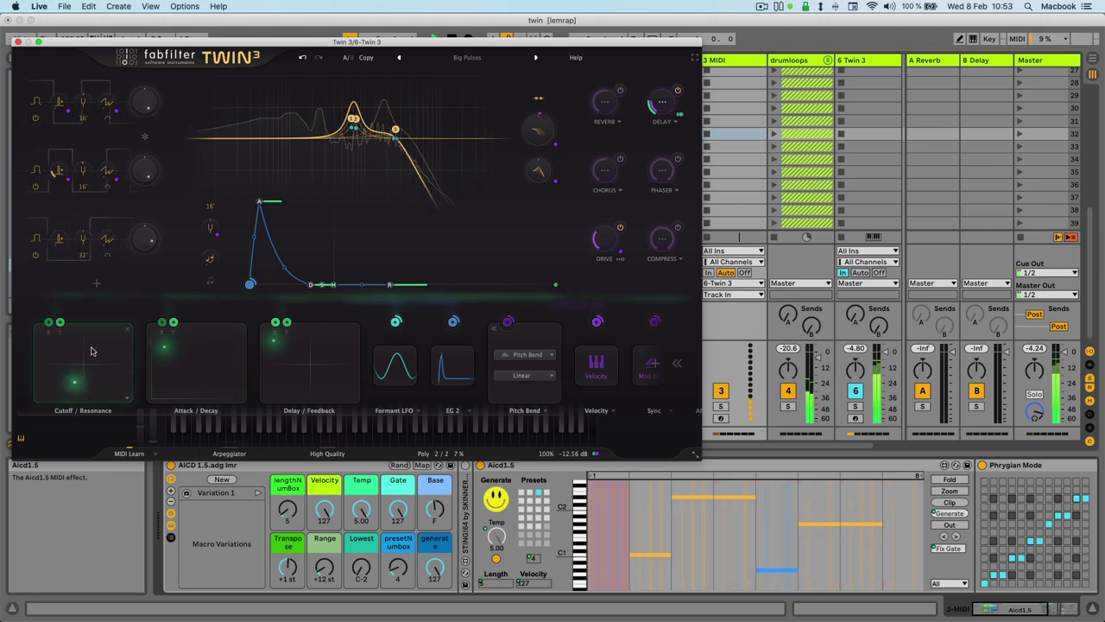
drag(170, 346, 232, 353)
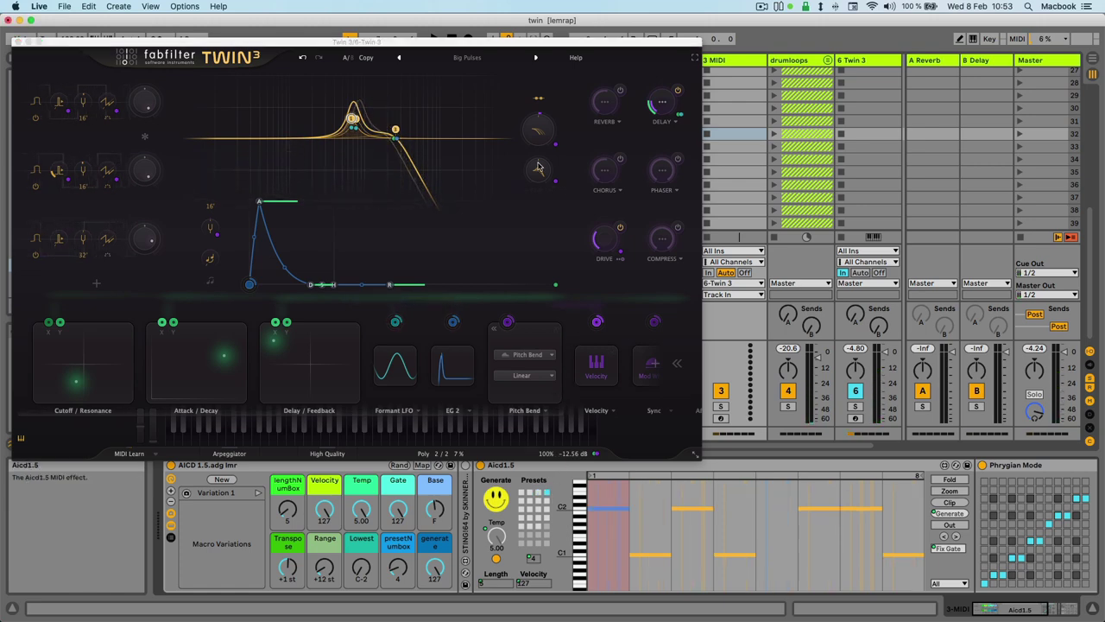
- Load the Cinematic Zimmer preset, raise its Stereo amount and view the KB Track source's presets without choosing one
click(535, 59)
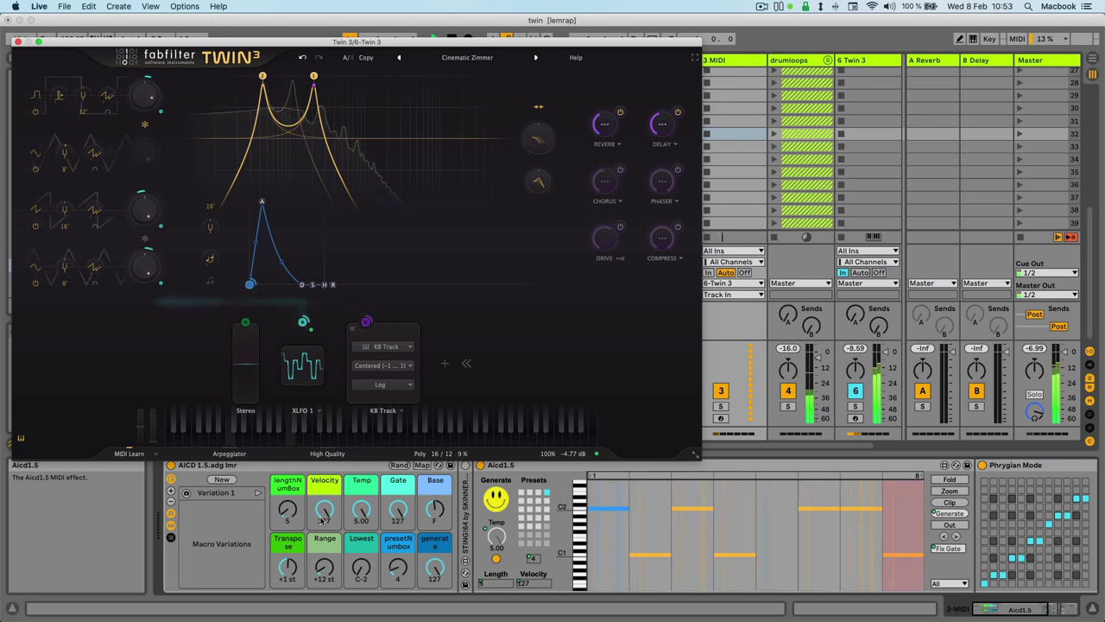
drag(246, 361, 299, 363)
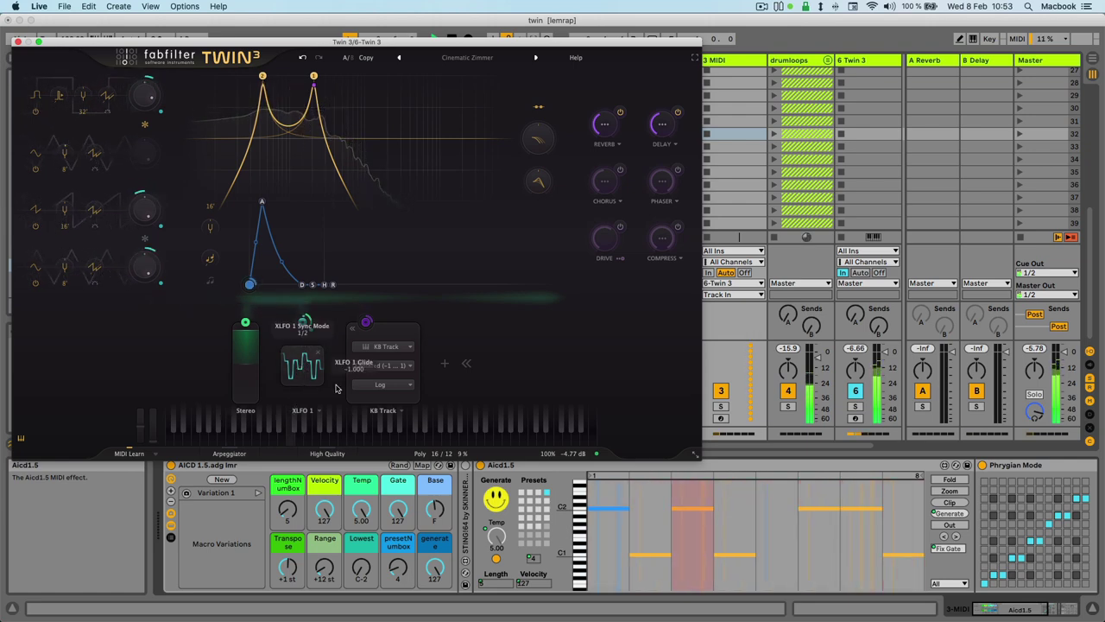
click(401, 411)
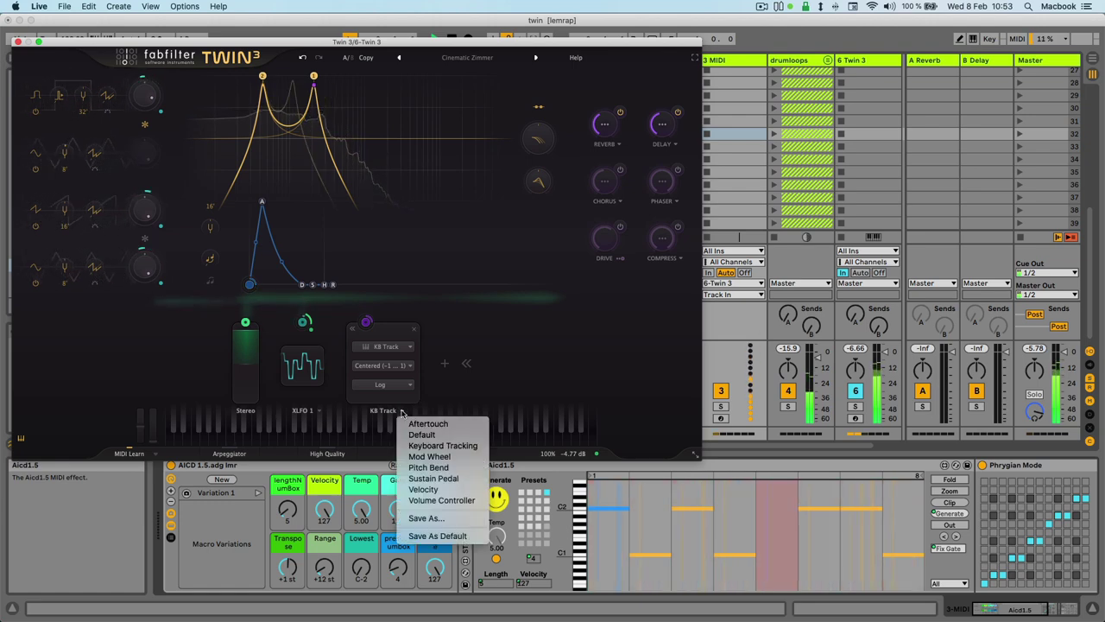
click(439, 379)
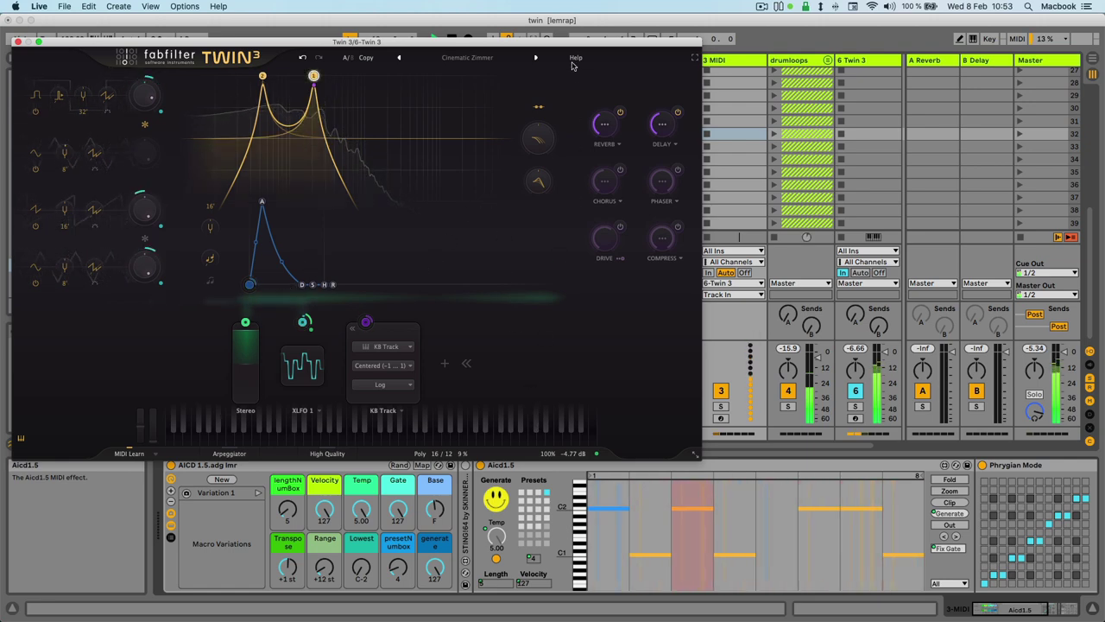
- Load the City Limits preset, lower Resonance, Shape and Spread, and raise Chorus/Delay to near maximum on both axes
click(536, 59)
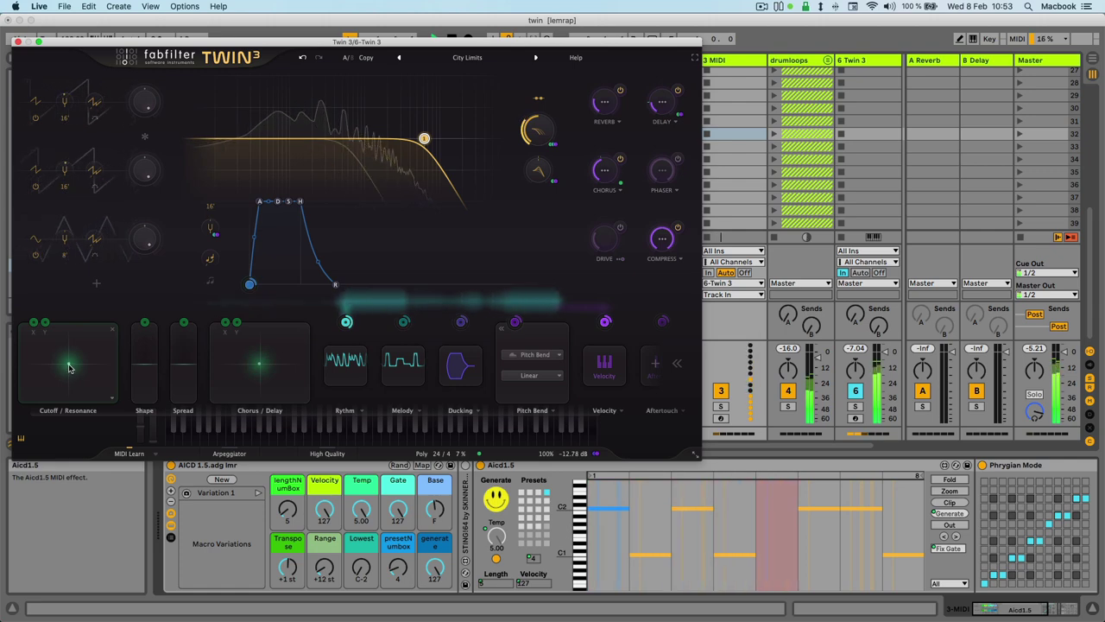
drag(69, 368, 145, 397)
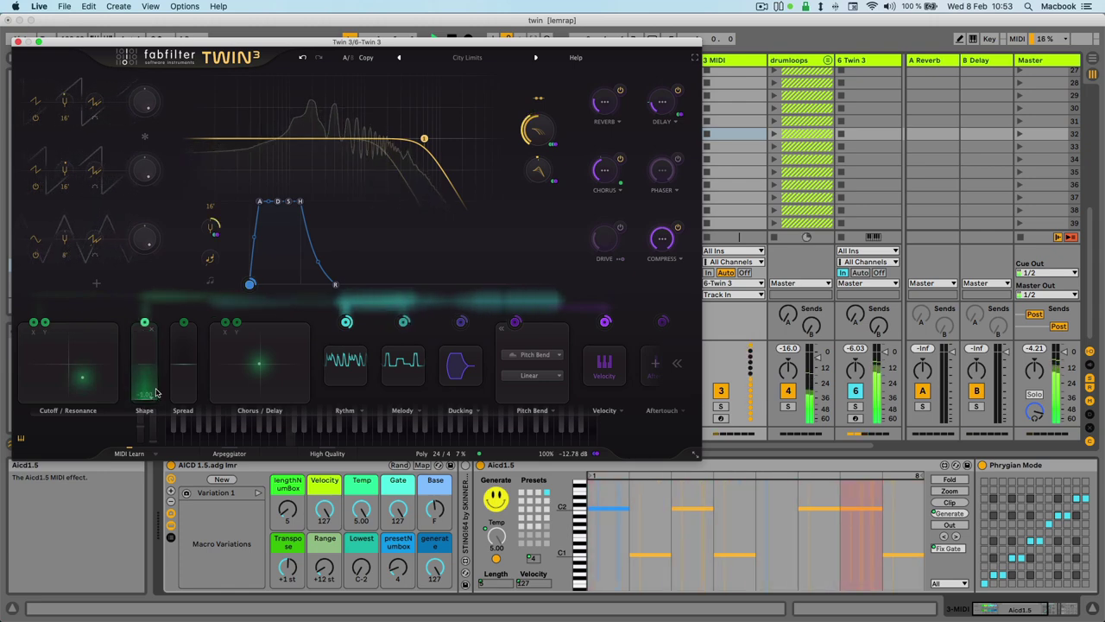
drag(183, 349, 183, 399)
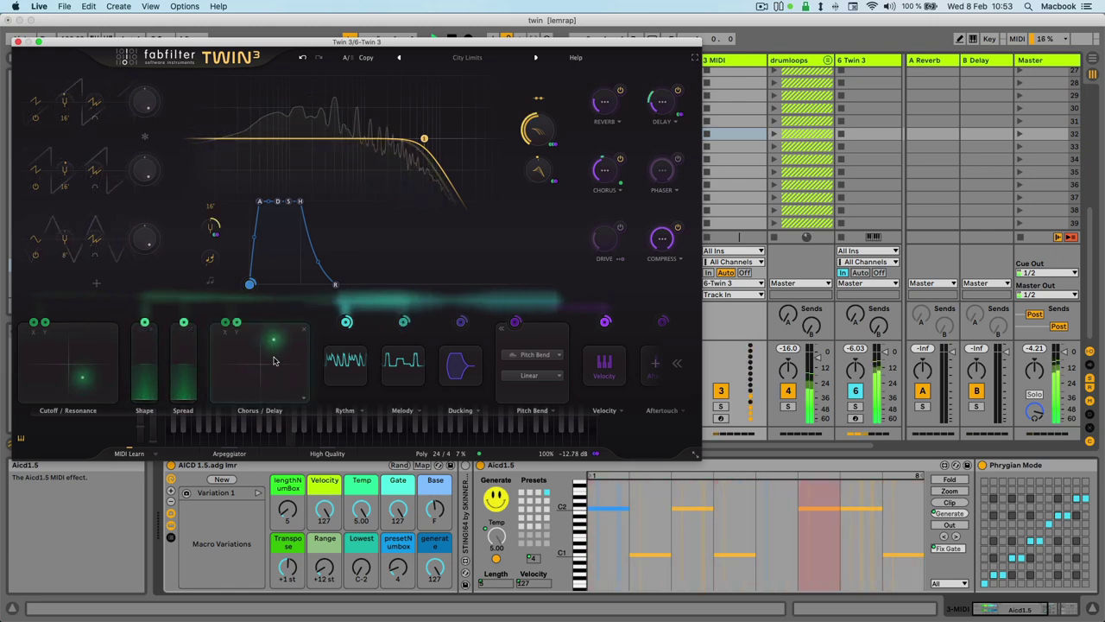
drag(258, 399, 301, 306)
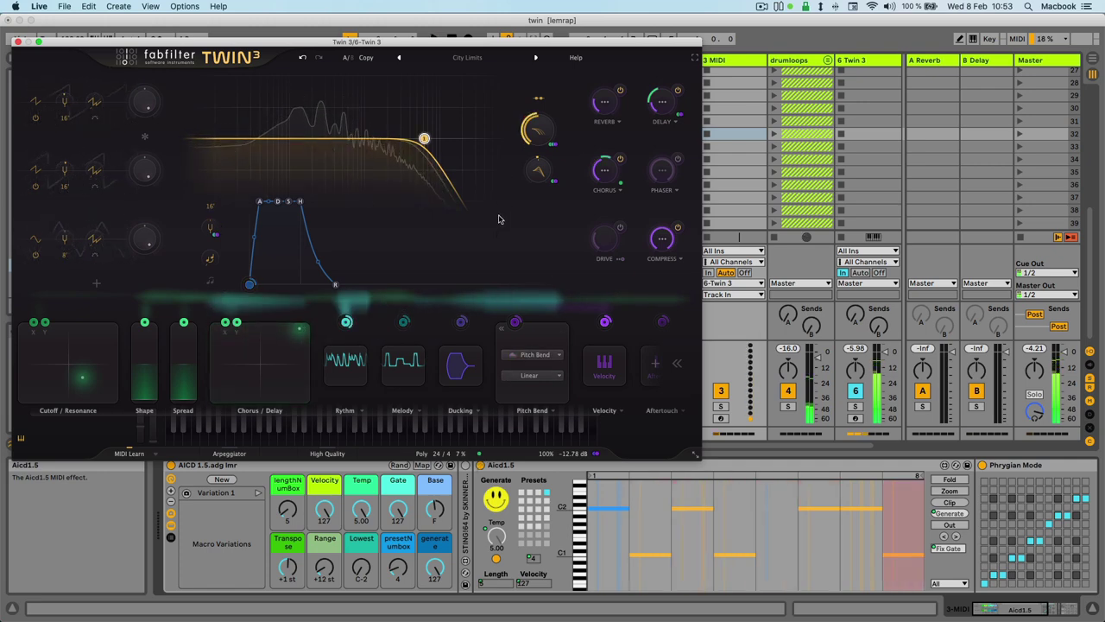
- Load the Computo Retro preset, raise Vibrato strongly, and vary the LPF/filter envelope pad, ending at low frequency and low envelope
click(535, 59)
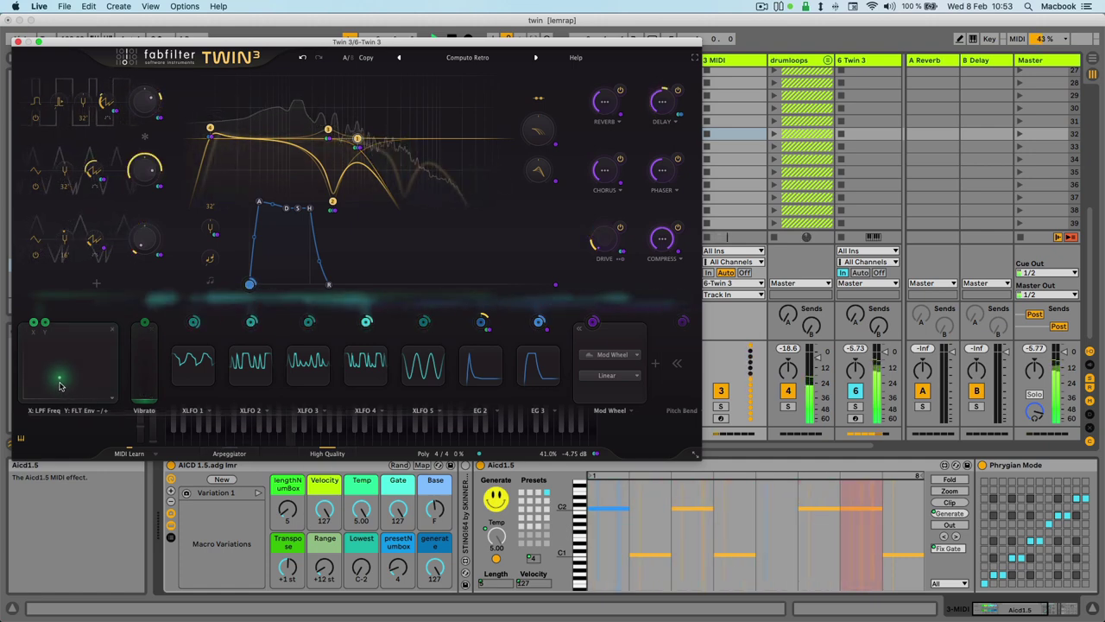
mouse_move(60, 384)
drag(61, 384, 61, 361)
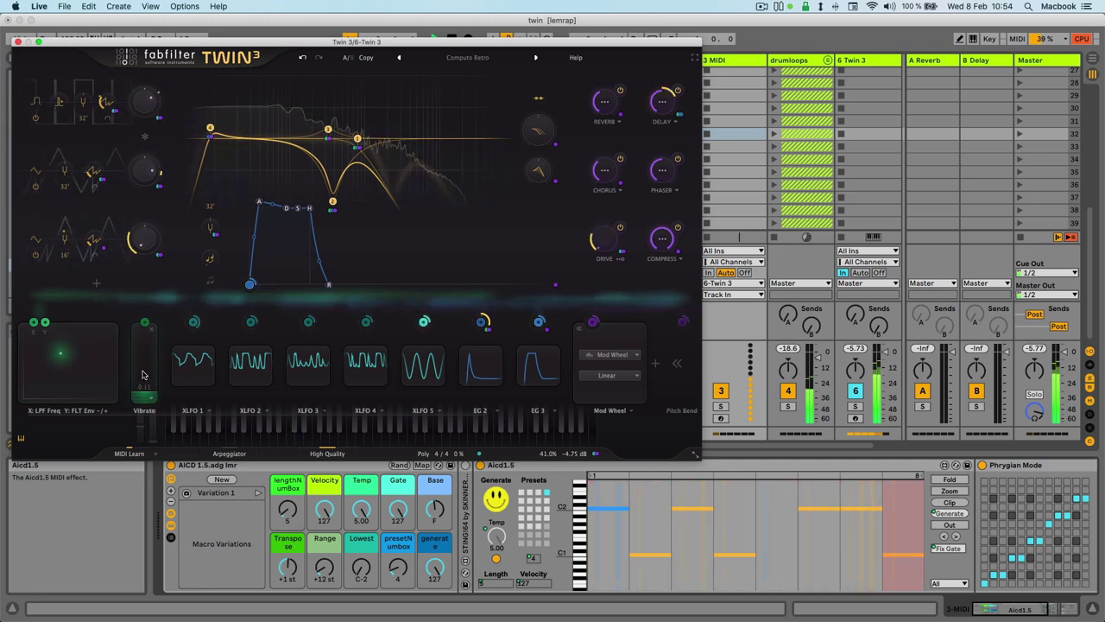
drag(144, 366, 142, 333)
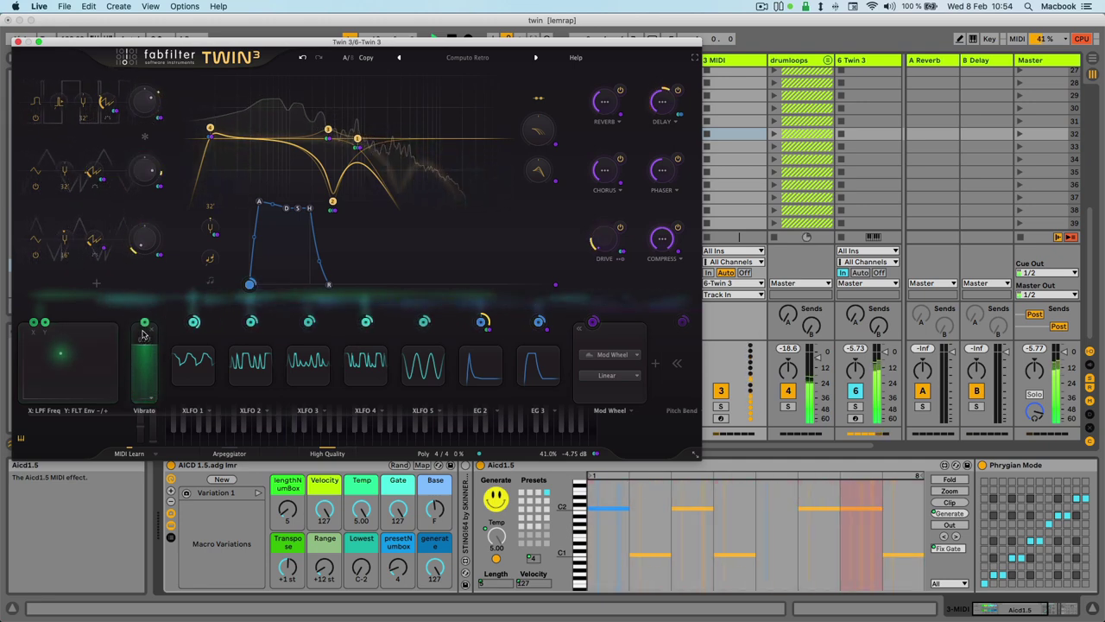
drag(89, 389, 72, 412)
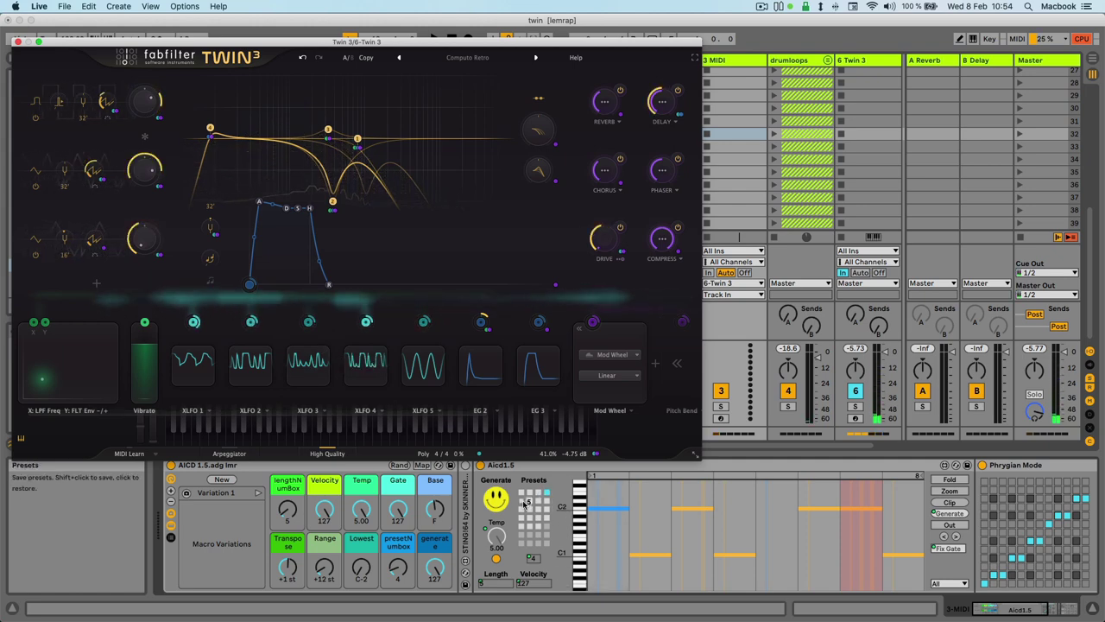
- Recall the Aicd1.5 generator's pattern preset 5 and audition Echoes of Eternity followed by Eight Thousand Memories
click(524, 504)
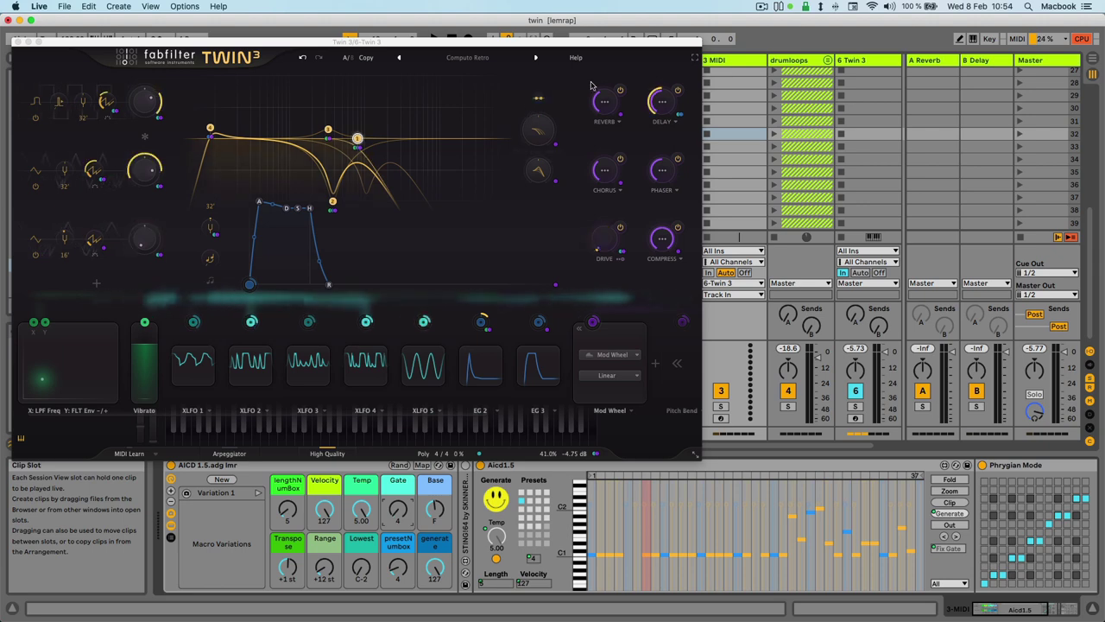
click(535, 58)
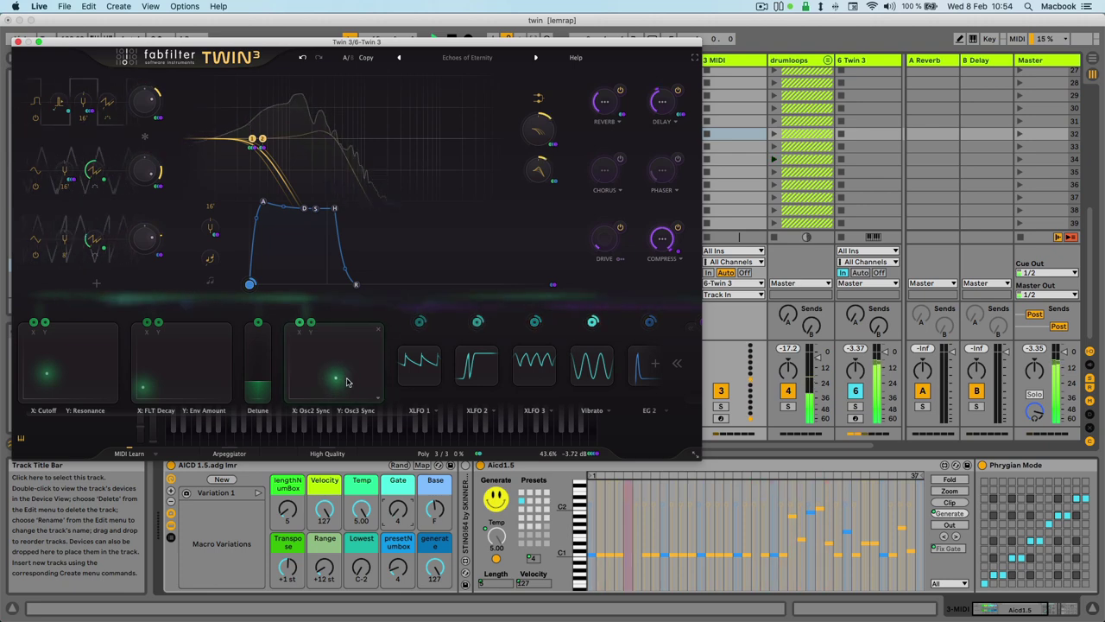
click(539, 57)
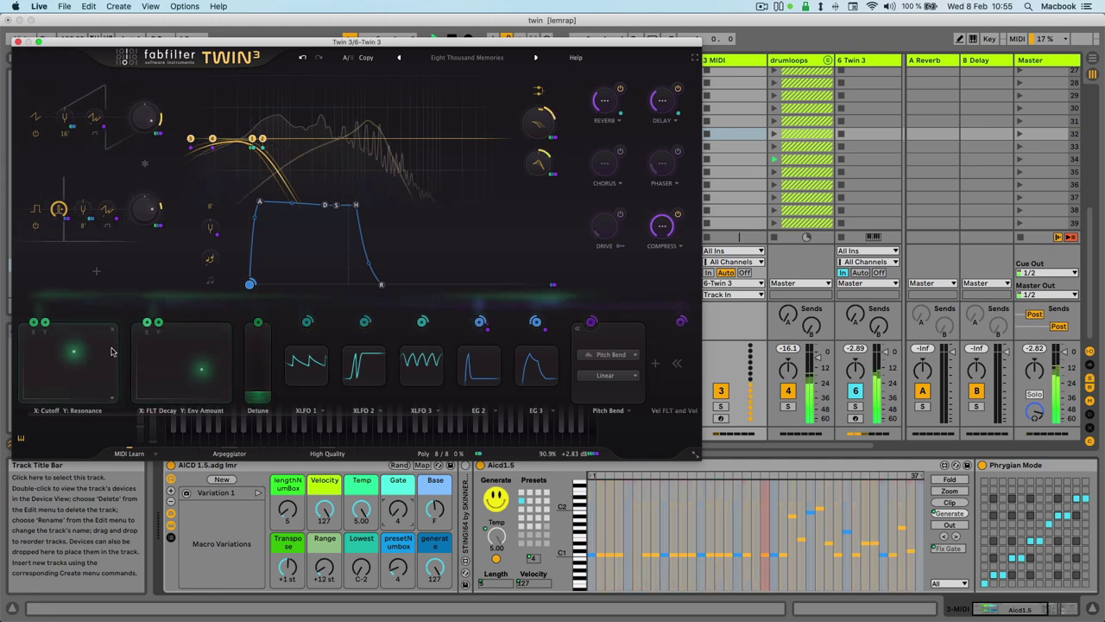
- Load the Gentle Touch preset from the Arp category and set high filter decay and envelope amount
click(457, 59)
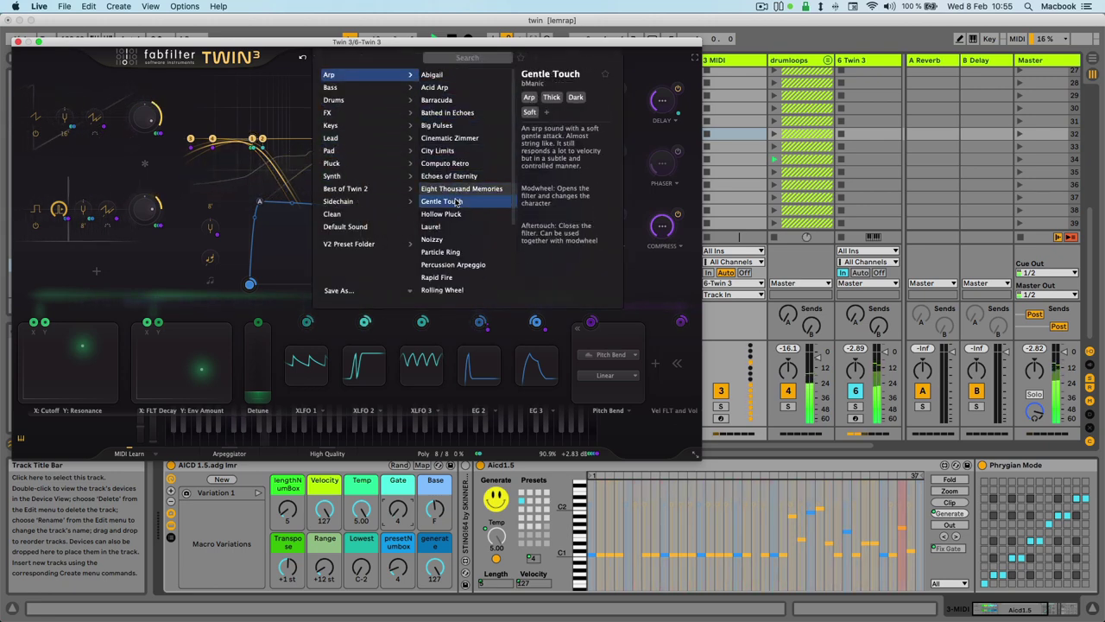
click(208, 341)
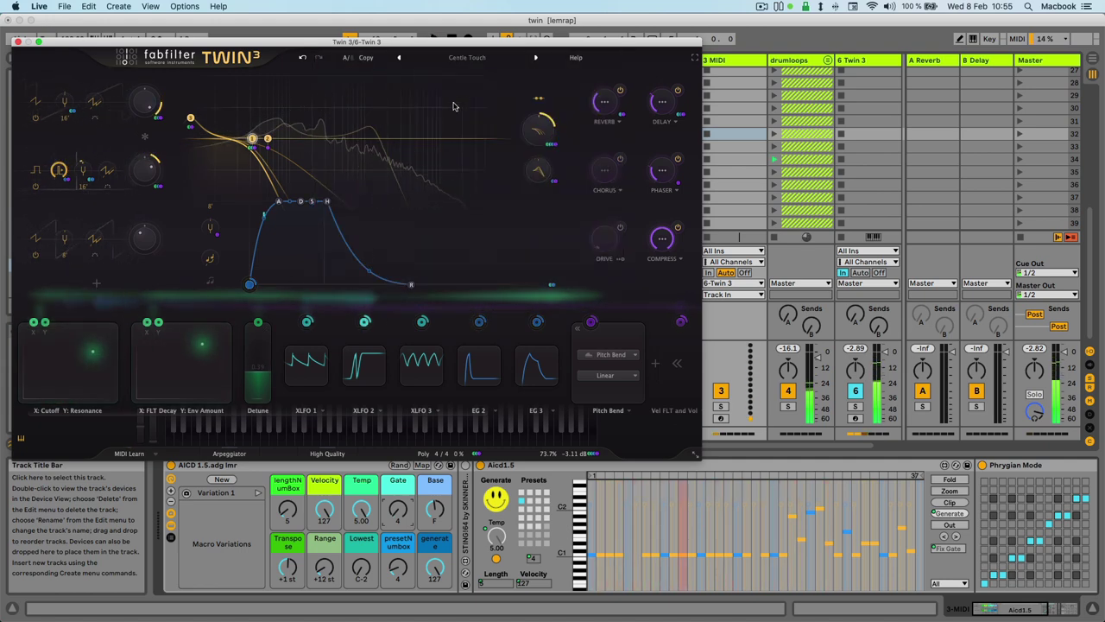
- Load the Hollow Pluck preset and play the generator's pattern preset 6 through it
click(537, 57)
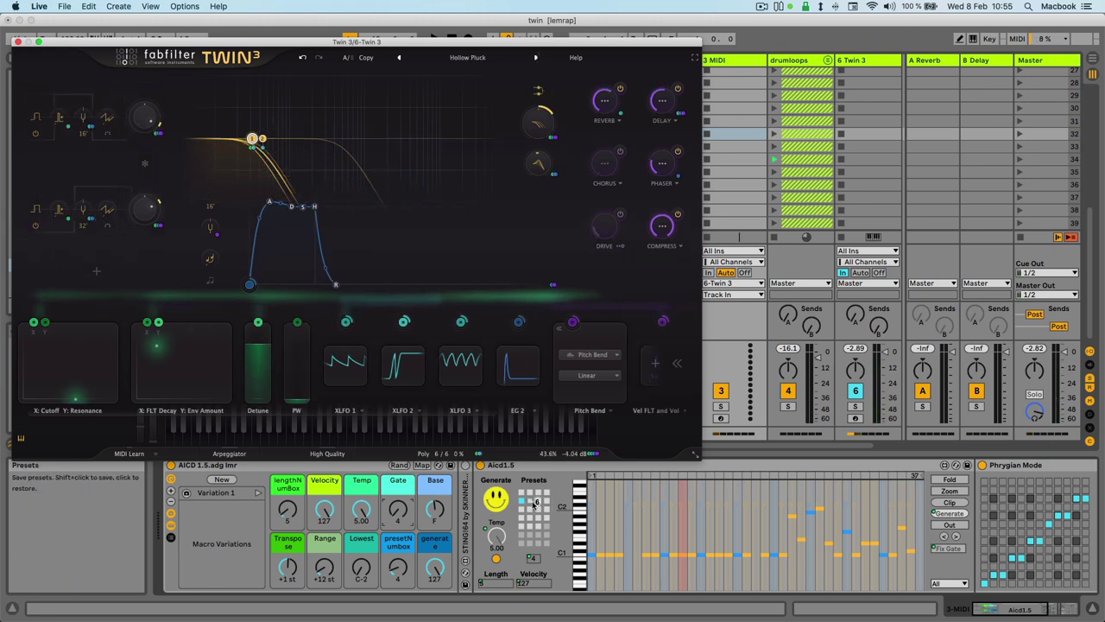
click(535, 503)
key(space)
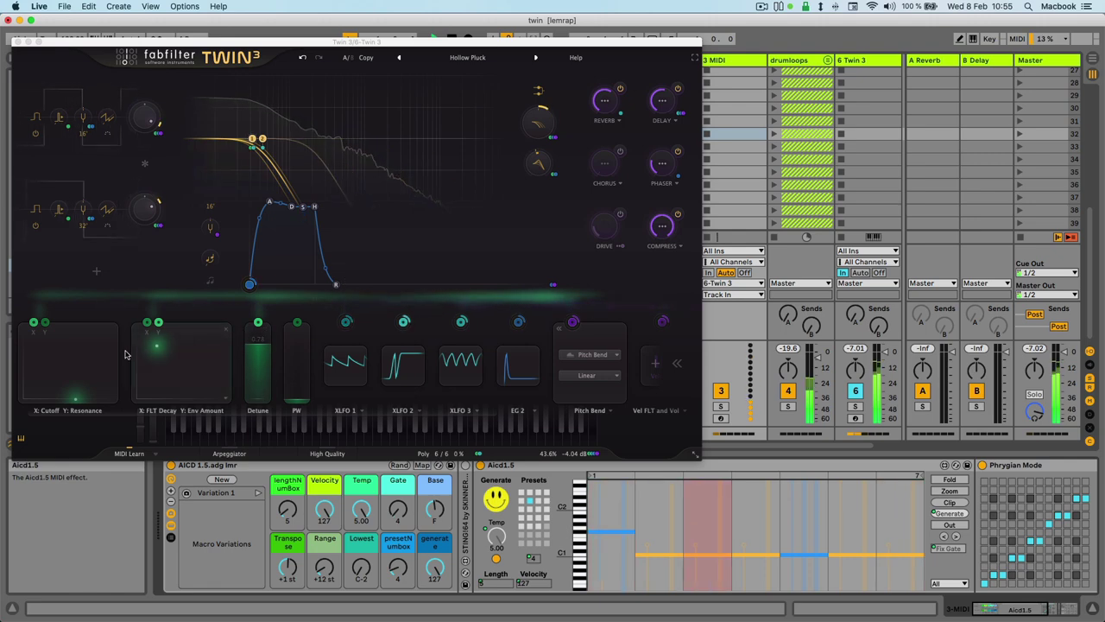
- Vary Hollow Pluck's cutoff/resonance and filter envelope pads, ending with low resonance, a moderate filter decay, medium Detune and high PW
drag(157, 346, 210, 352)
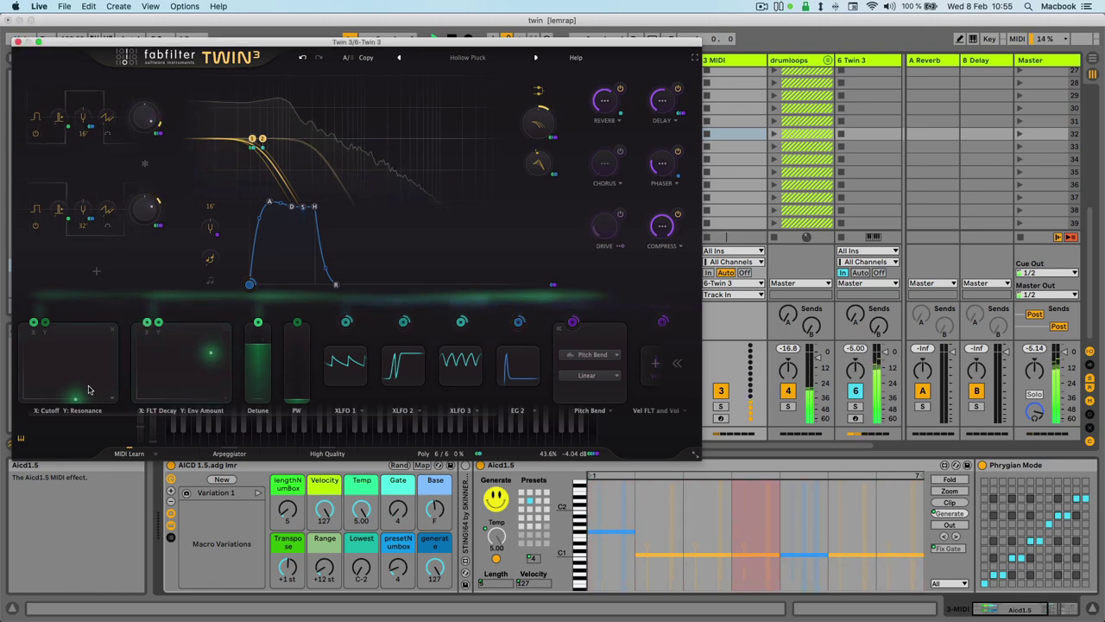
drag(89, 389, 101, 341)
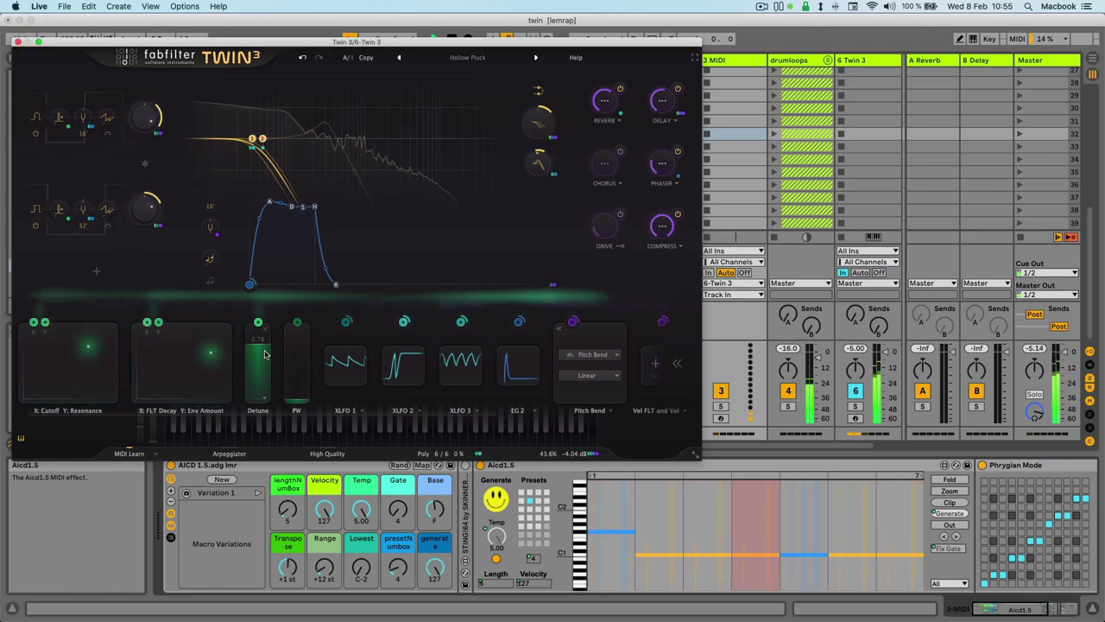
drag(265, 353, 291, 333)
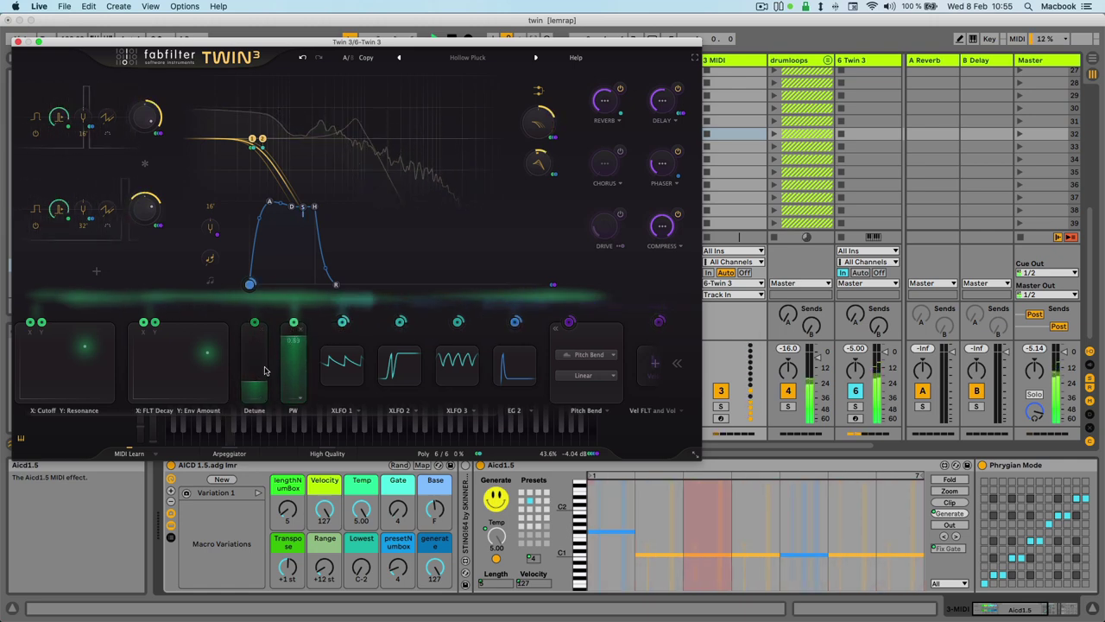
drag(265, 370, 215, 345)
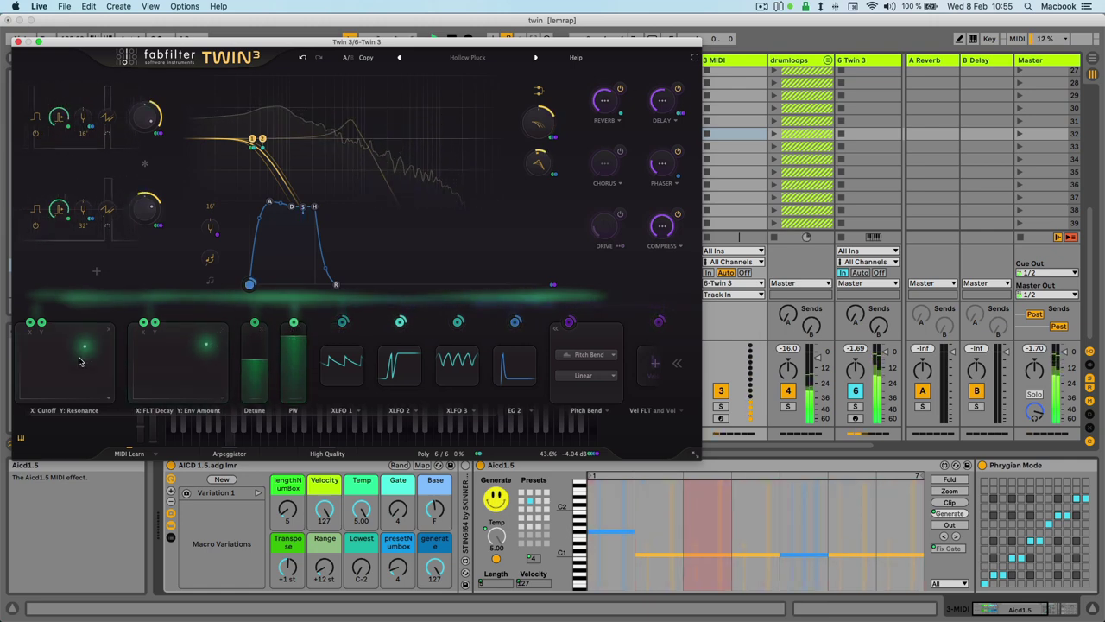
drag(80, 361, 81, 397)
mouse_move(183, 367)
mouse_down()
mouse_move(184, 355)
mouse_move(168, 365)
mouse_up()
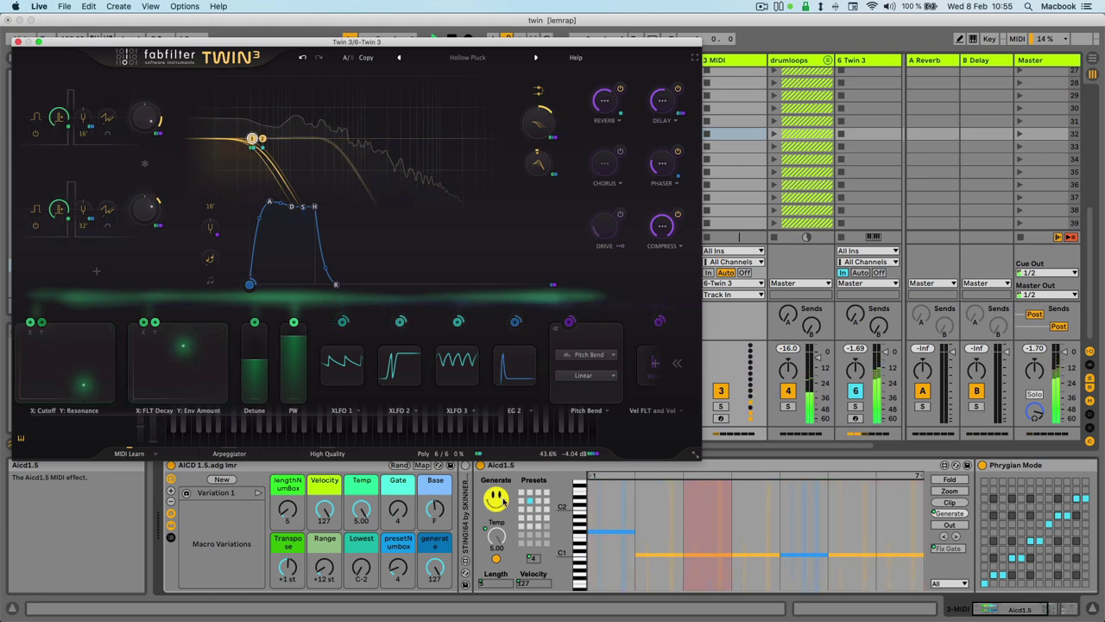
- Load the Laurel preset, raise its HPF frequency and Timbre slightly, and vary the LPF/filter envelope pad
click(535, 58)
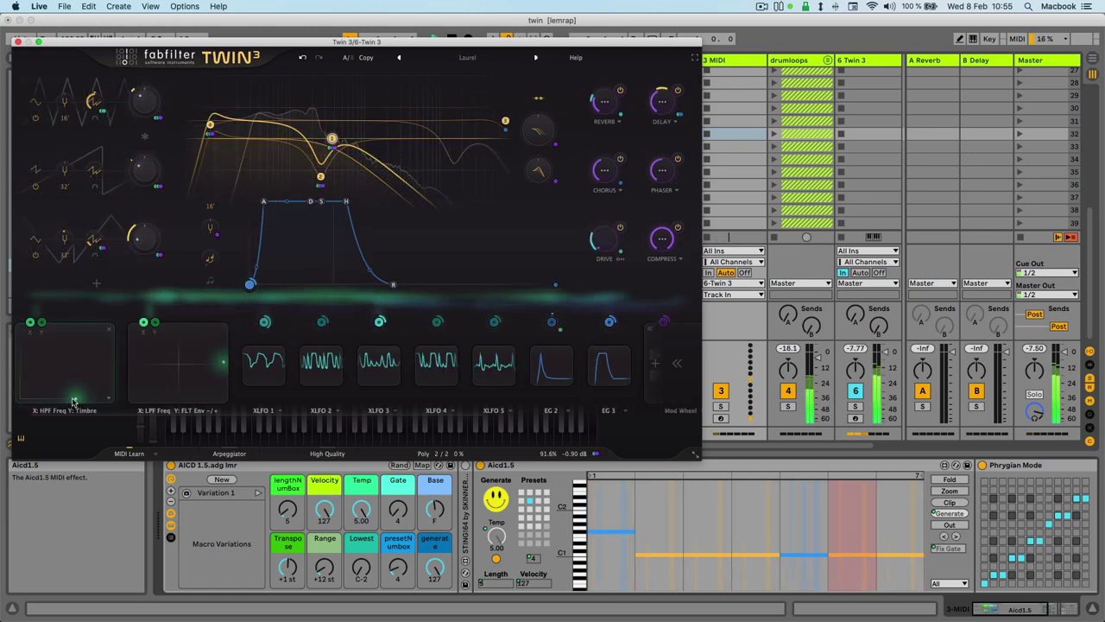
mouse_move(74, 399)
mouse_down()
mouse_move(97, 359)
mouse_move(92, 342)
mouse_move(37, 343)
mouse_move(89, 390)
mouse_up()
drag(164, 387, 205, 374)
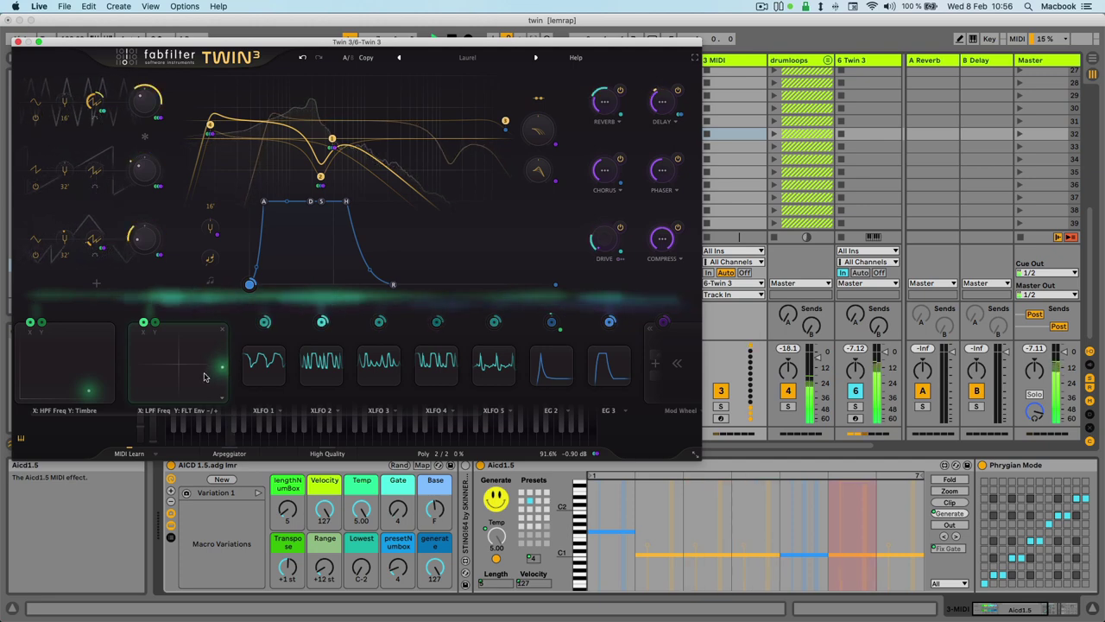
- Load the Noizzy preset, vary its filter pads to end at high cutoff with low resonance and envelope, and raise Detune
click(535, 58)
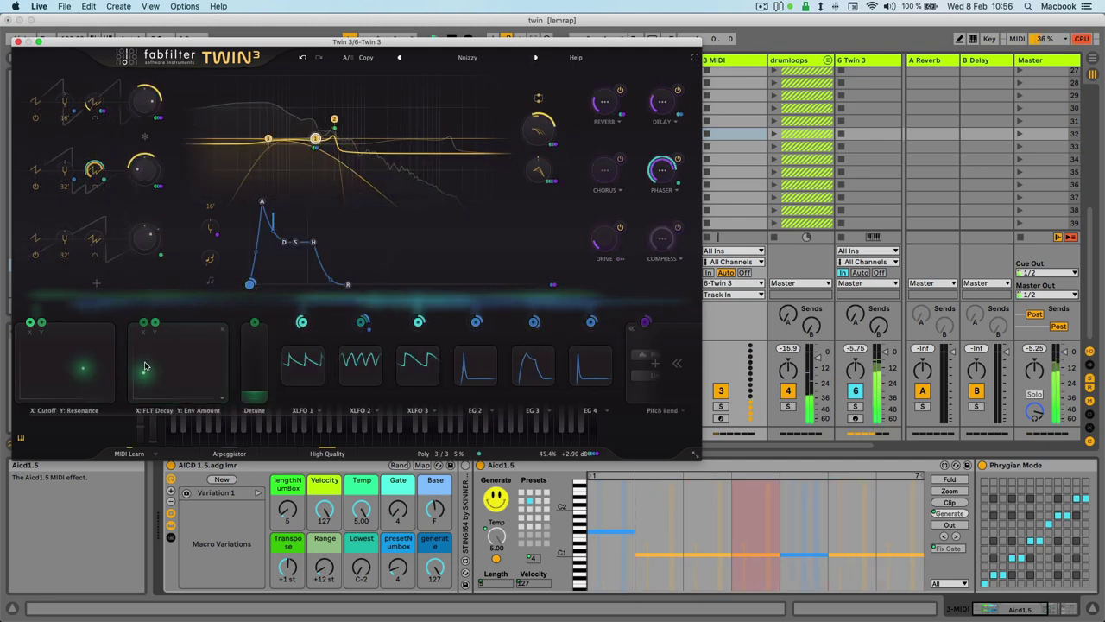
drag(133, 370, 199, 332)
drag(38, 359, 14, 329)
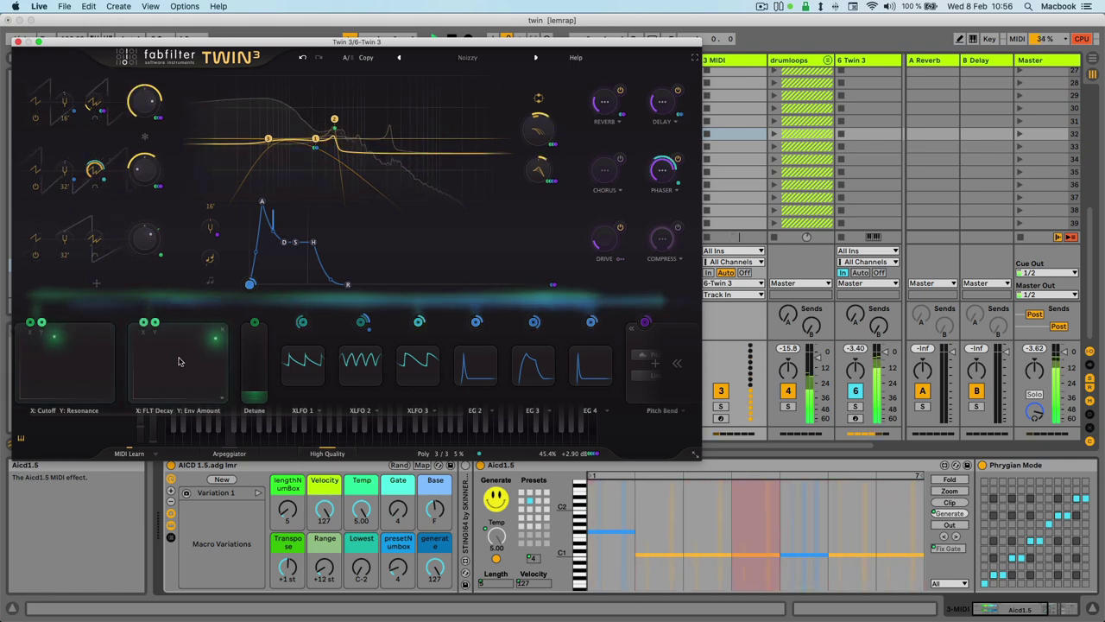
drag(180, 360, 189, 368)
drag(254, 393, 104, 408)
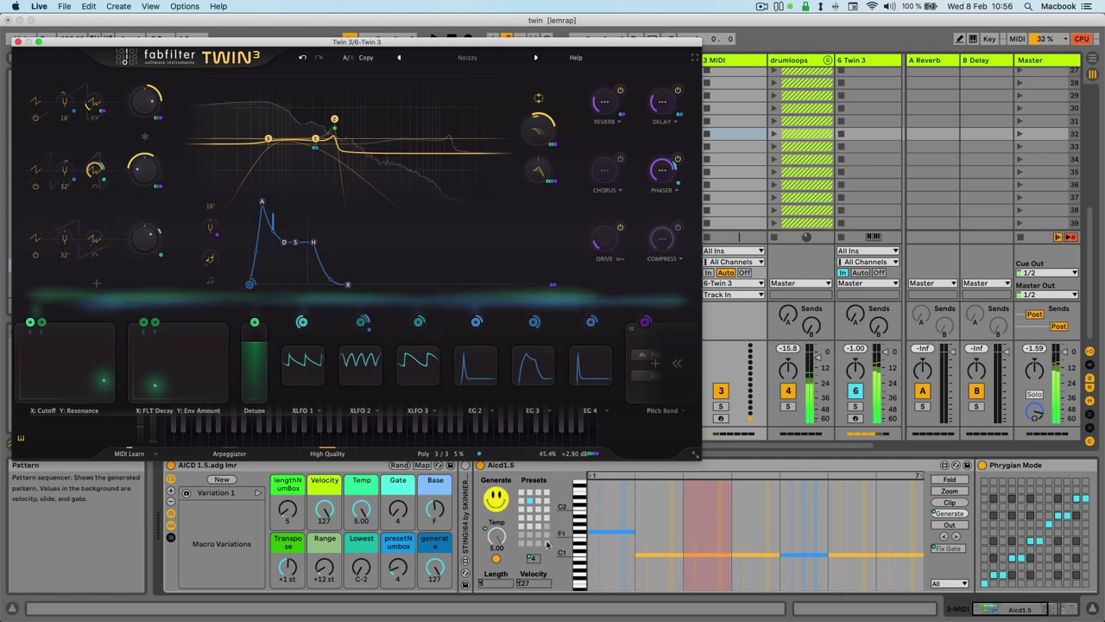
- Recall the generator's pattern preset 7 and load the Particle Ring preset
click(539, 504)
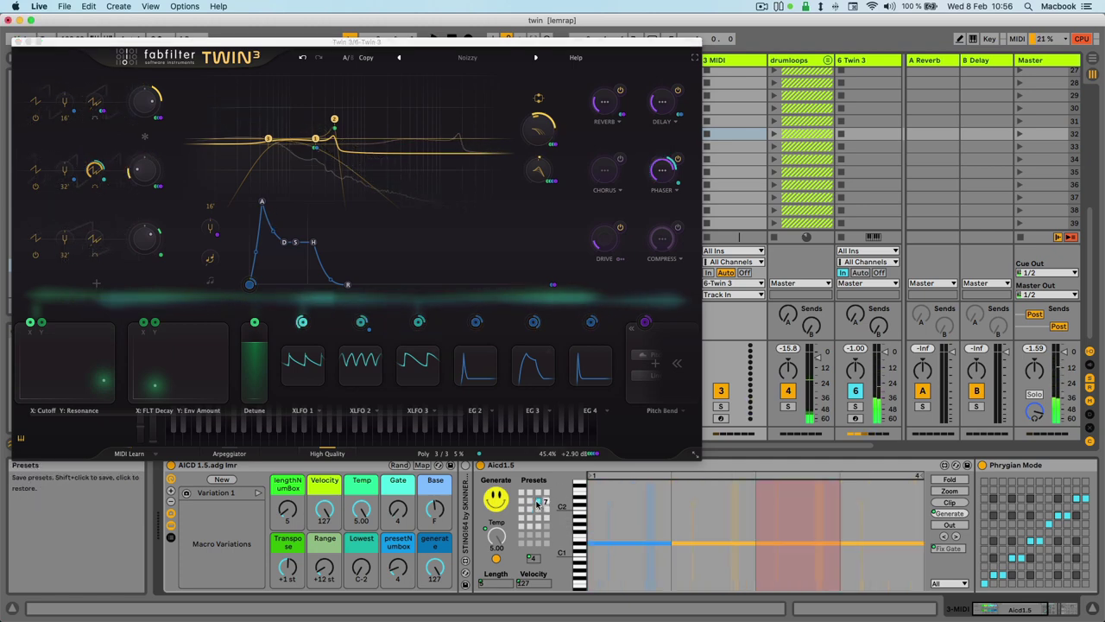
click(536, 59)
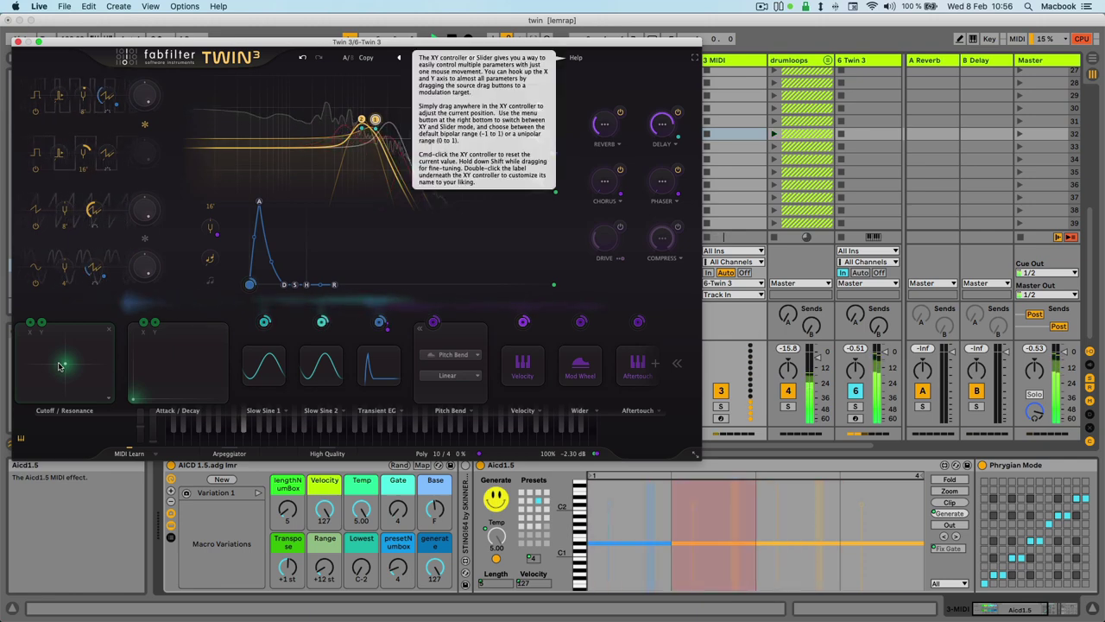
- Sweep Particle Ring's Cutoff/Resonance and Attack/Decay pads, ending with high cutoff and resonance and a long attack and decay
drag(76, 353, 95, 391)
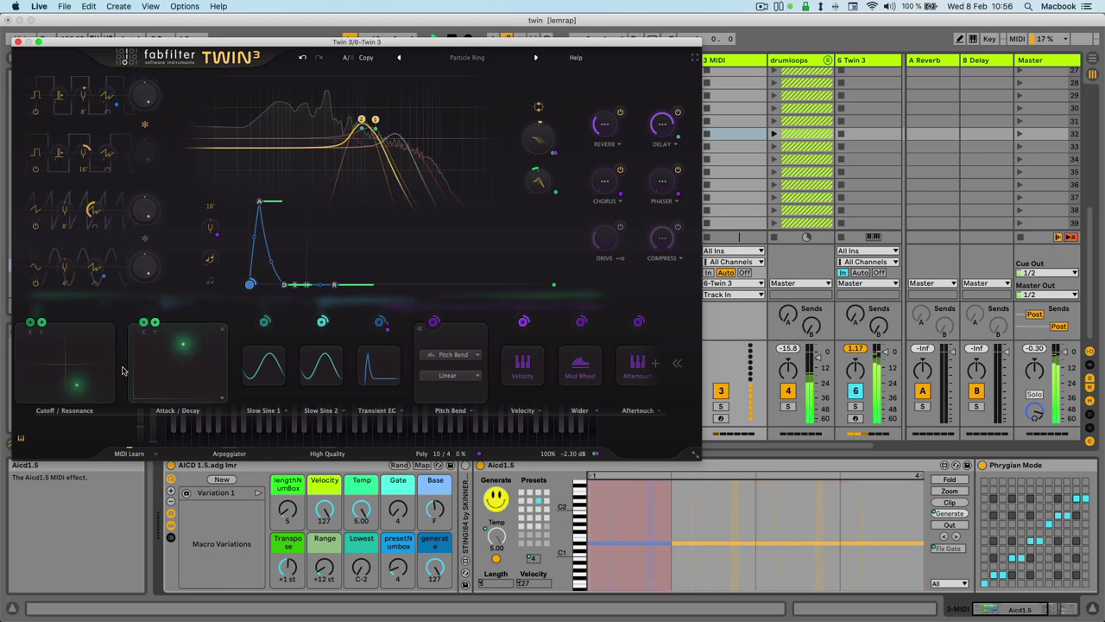
drag(55, 394, 64, 397)
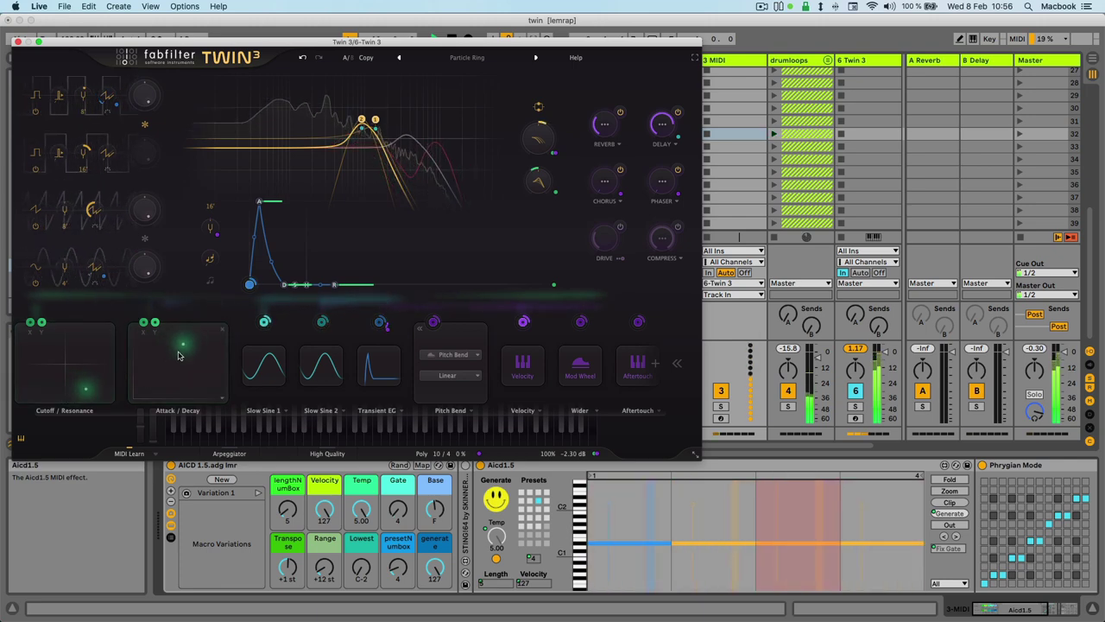
drag(179, 353, 208, 362)
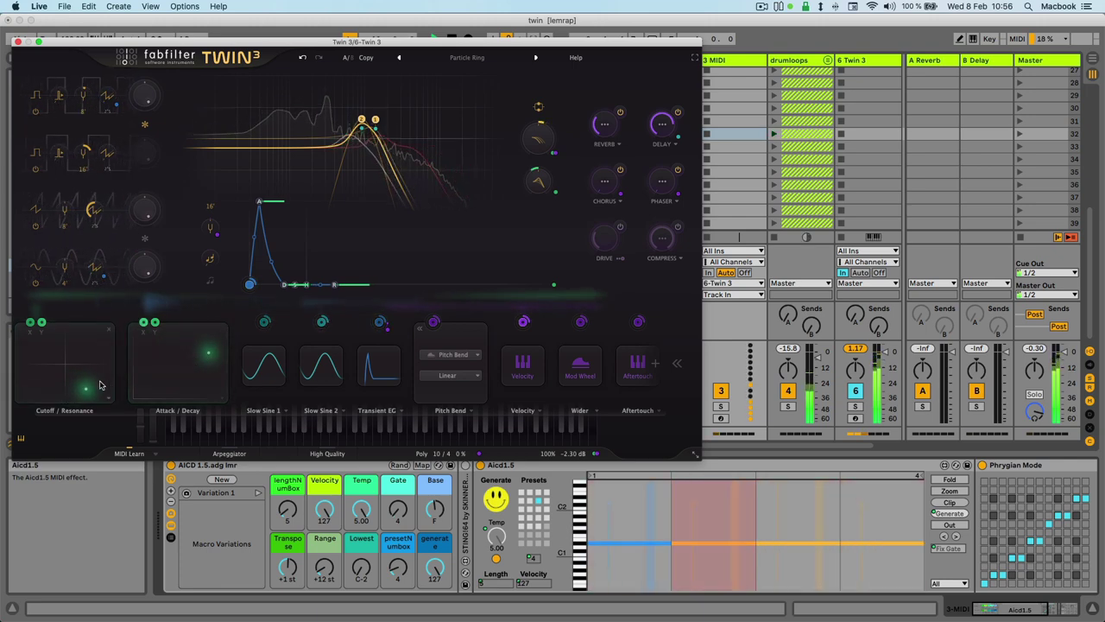
drag(96, 384, 54, 355)
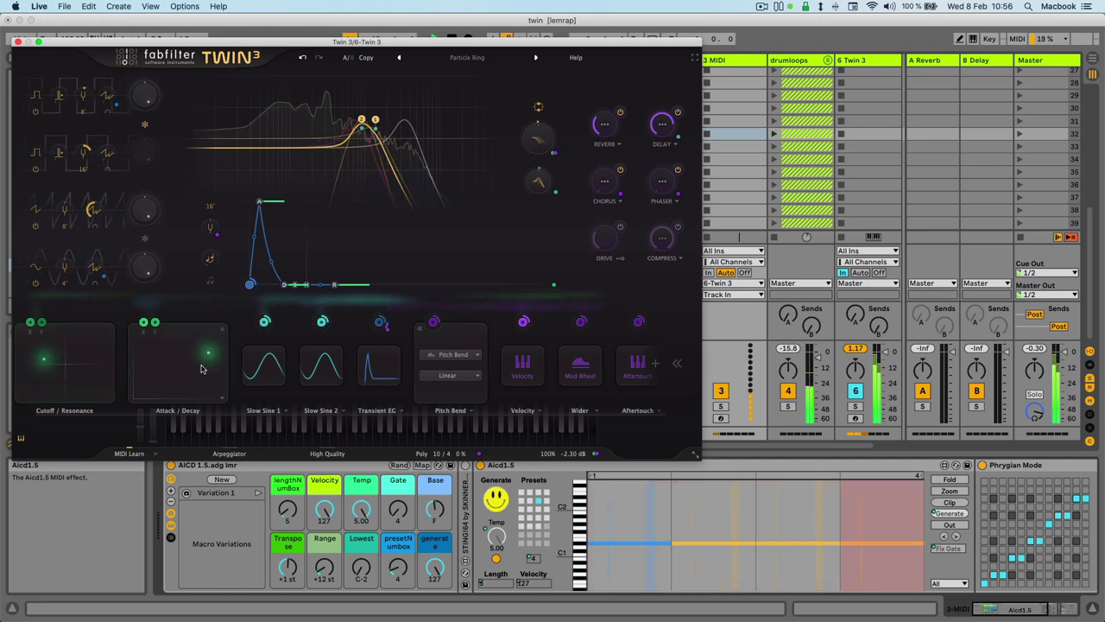
drag(202, 368, 160, 349)
drag(61, 359, 113, 342)
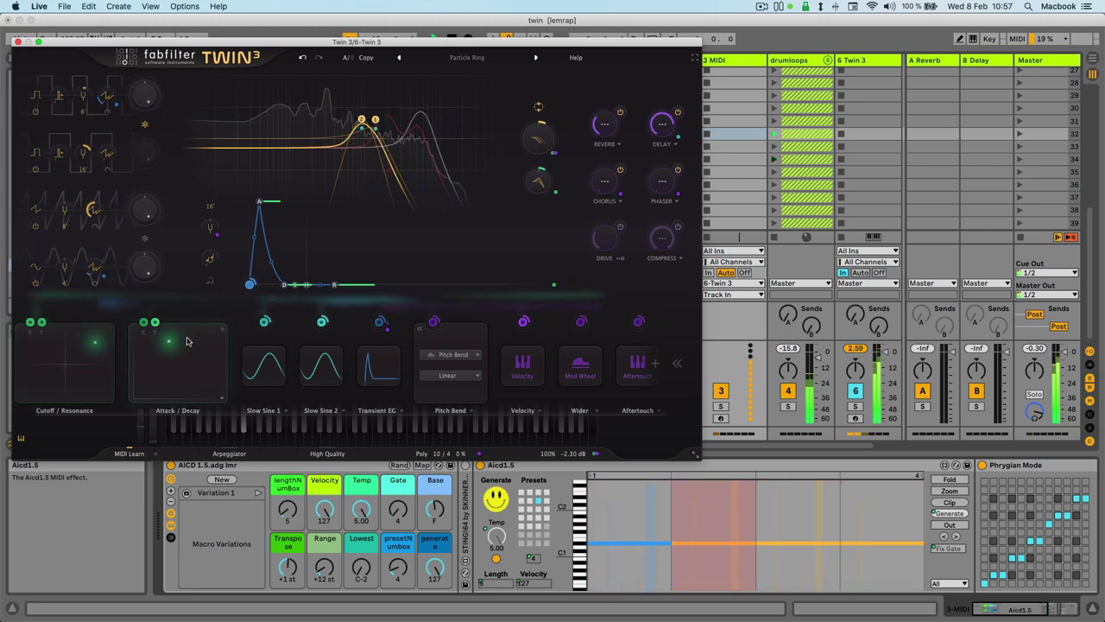
drag(185, 339, 213, 349)
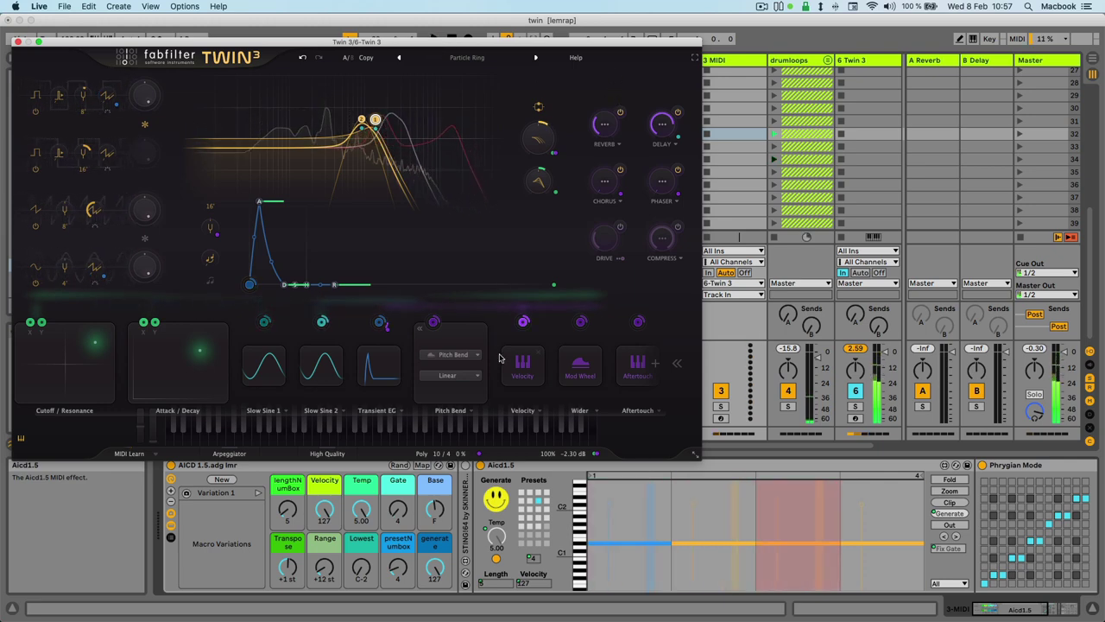
- Audition the Percussion Arpeggio preset and move on to Rapid Fire
click(536, 58)
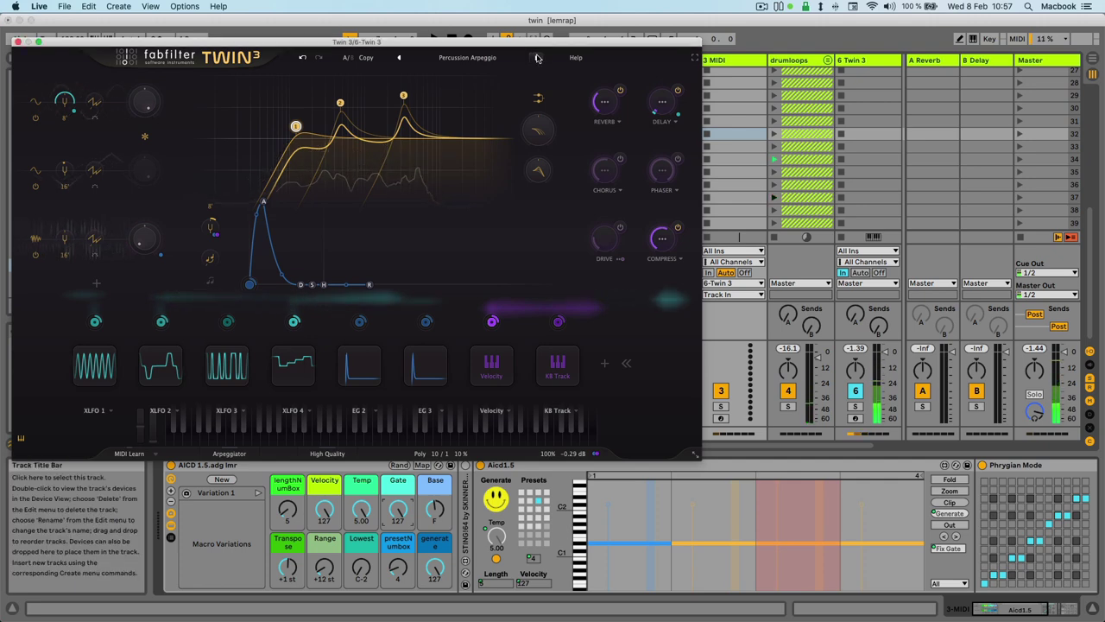
click(536, 57)
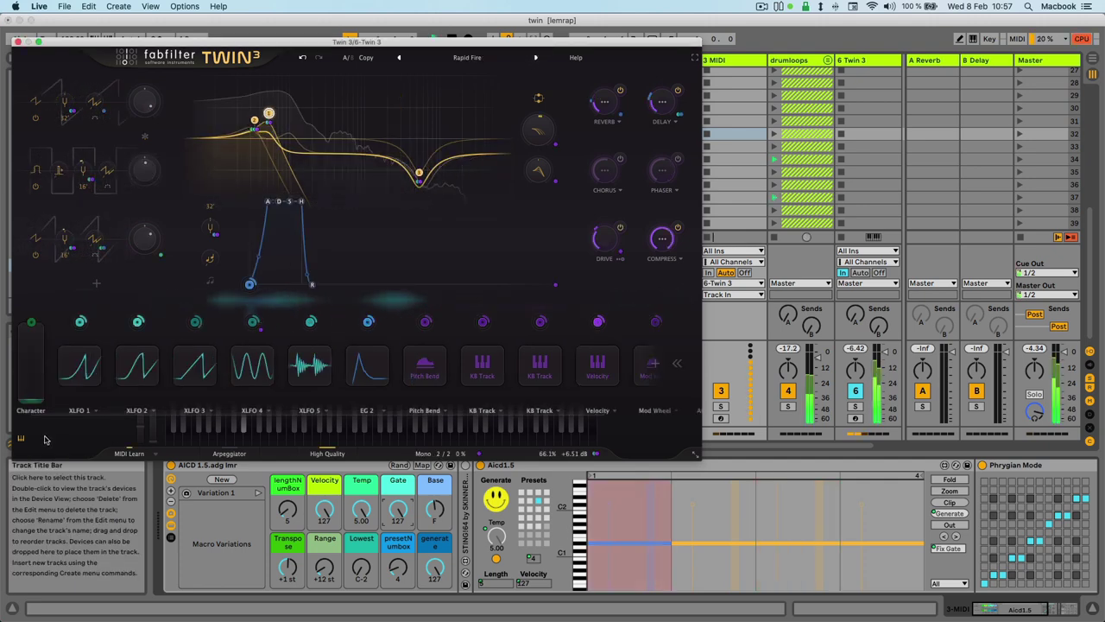
- Vary Rapid Fire's Character control, leaving it at about a third, and move on to the Rolling Wheel preset
drag(26, 399, 44, 325)
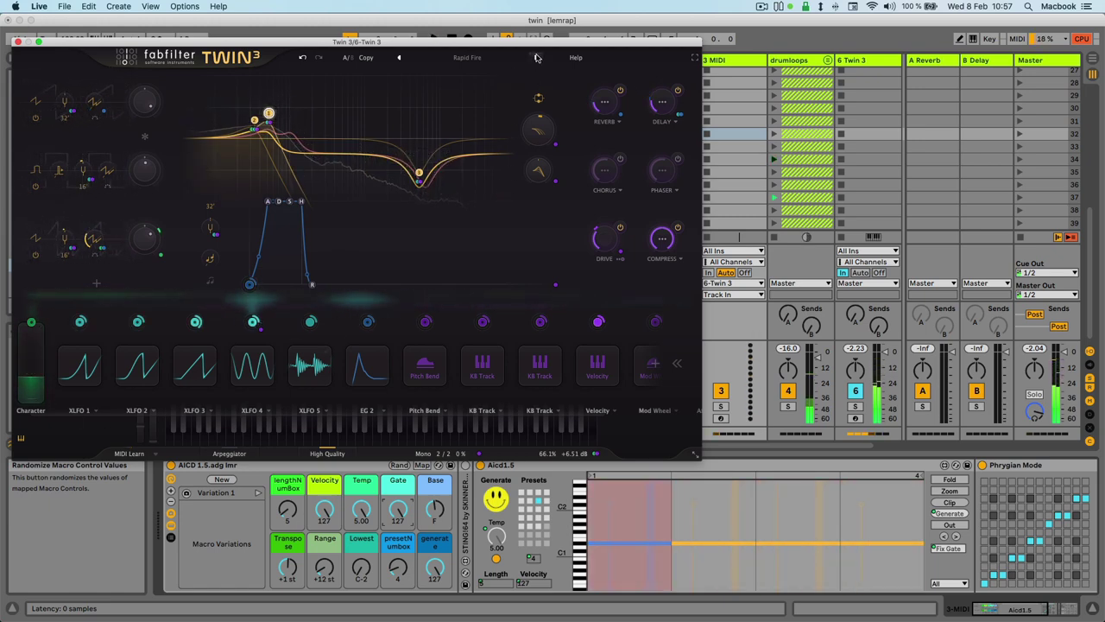
click(535, 57)
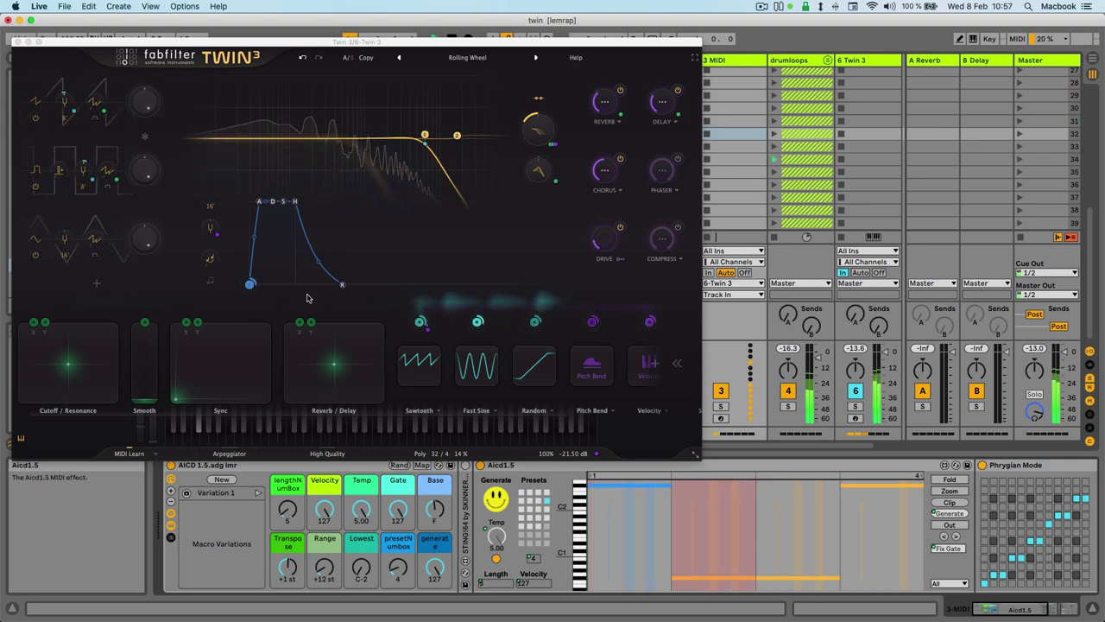
- Raise Rolling Wheel's Cutoff/Resonance, Smooth, Sync and Reverb/Delay controls above their starting positions
drag(70, 365, 82, 337)
drag(145, 380, 151, 333)
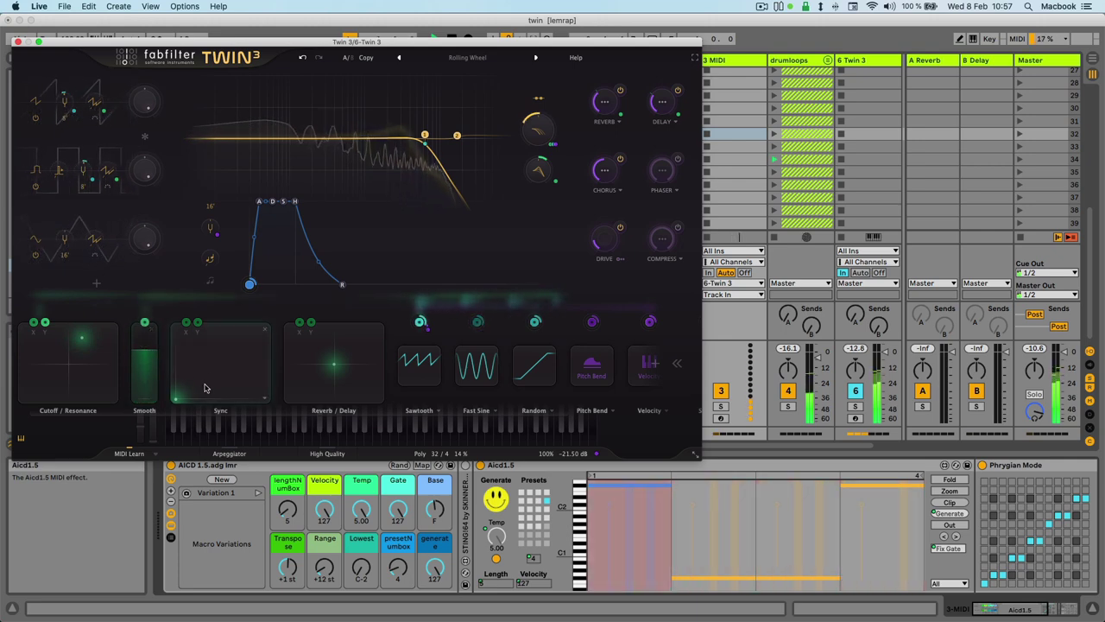
drag(207, 389, 262, 340)
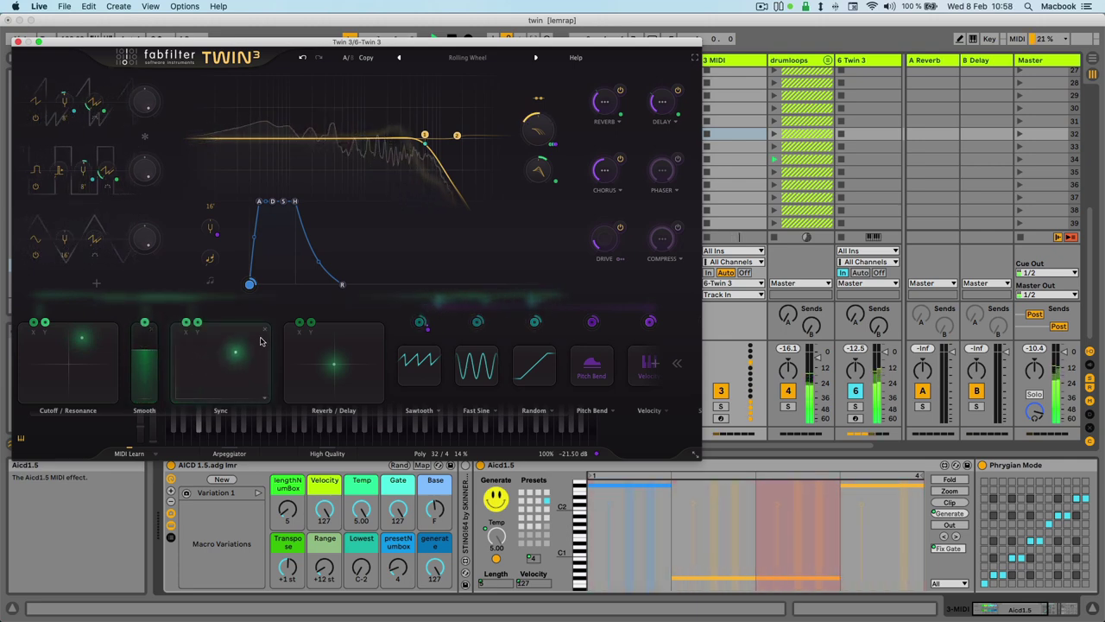
drag(328, 372, 351, 354)
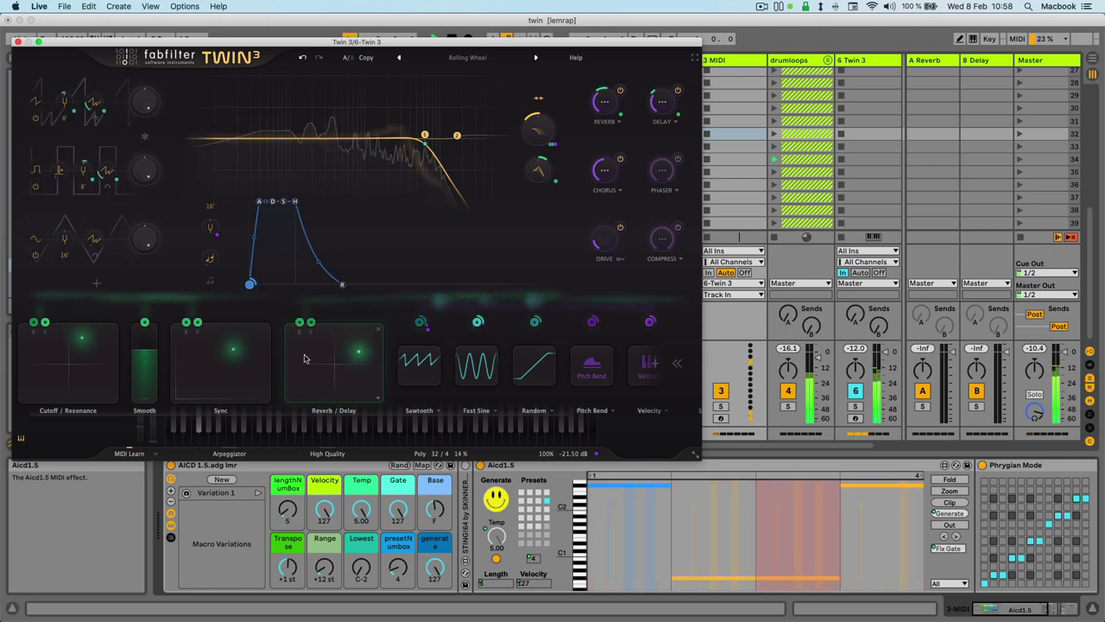
- Rework Rolling Wheel's controls to high cutoff with medium resonance, zero Smooth, a lower horizontal Sync position and below-centre Reverb/Delay
drag(237, 357, 245, 385)
drag(91, 356, 106, 381)
drag(221, 379, 147, 402)
drag(198, 353, 174, 369)
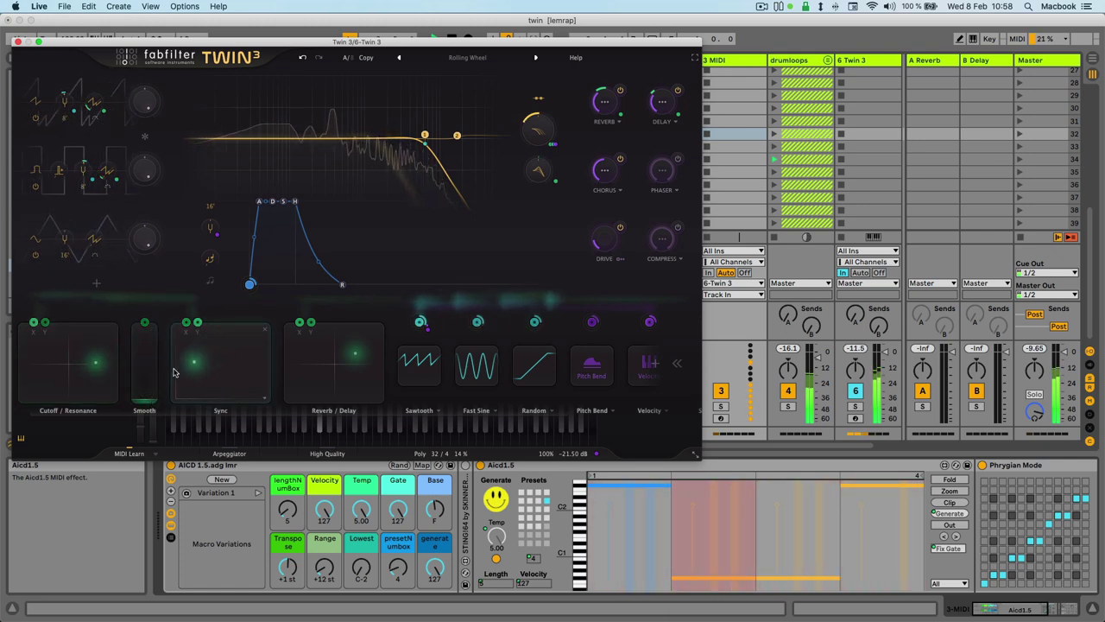
drag(305, 365, 267, 386)
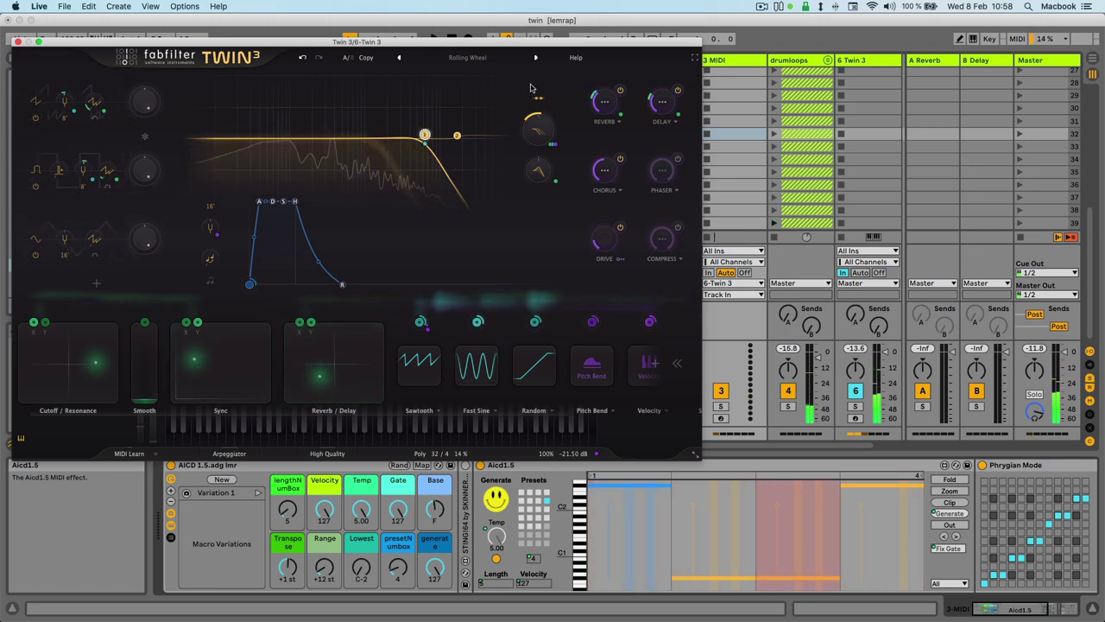
- Load the Saint Knarl preset, raise Detune to near maximum and vary its HPF Freq/Timbre and LPF Freq/FLT Env pads
click(534, 57)
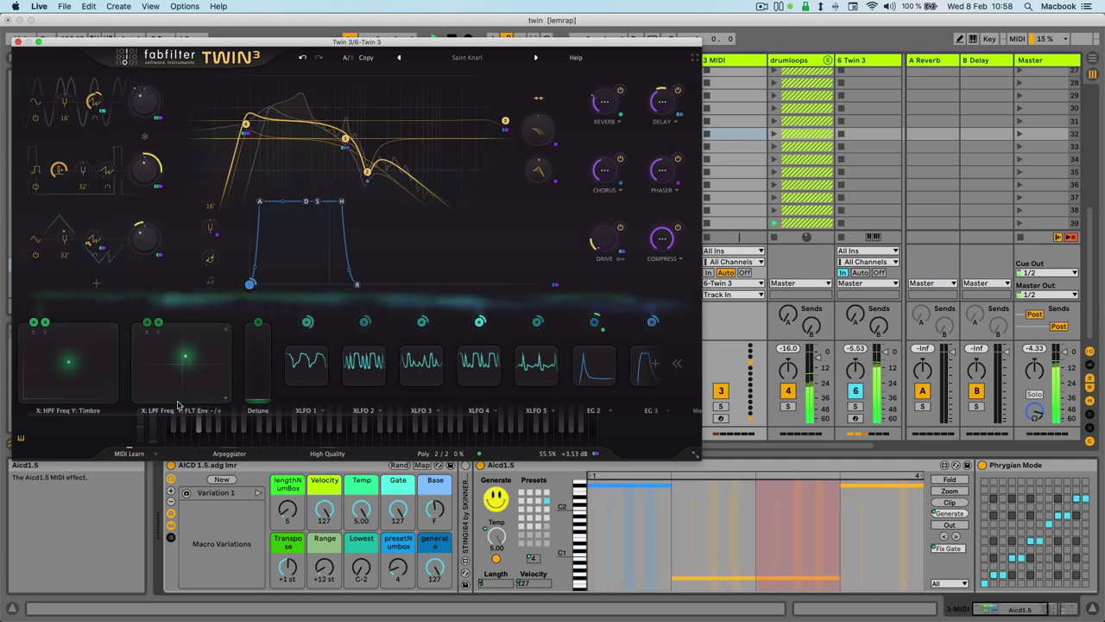
mouse_move(178, 405)
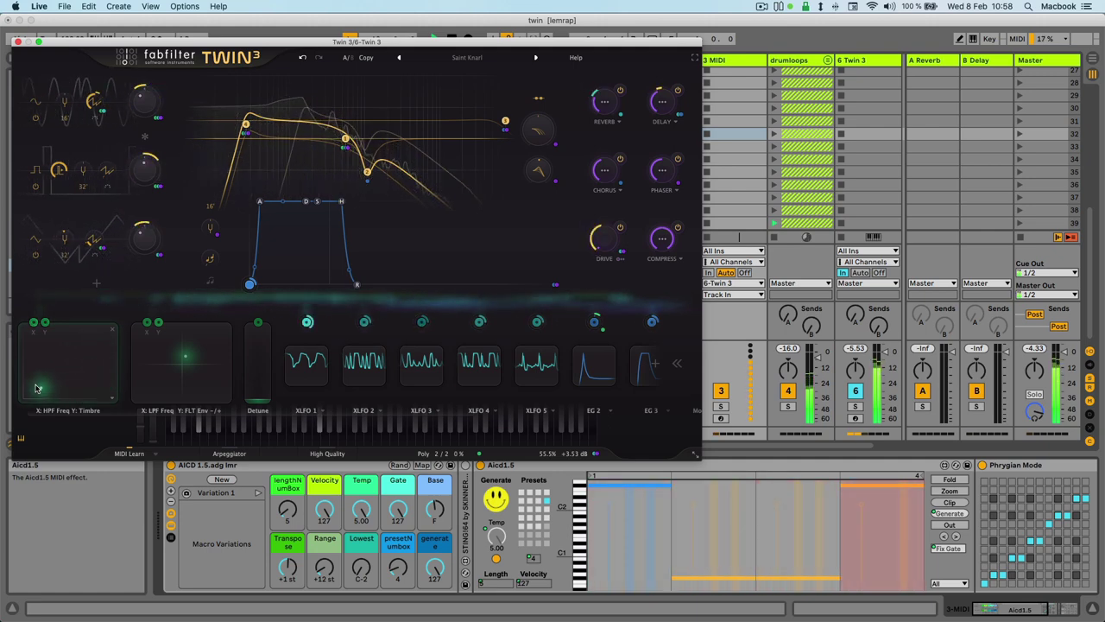
click(263, 386)
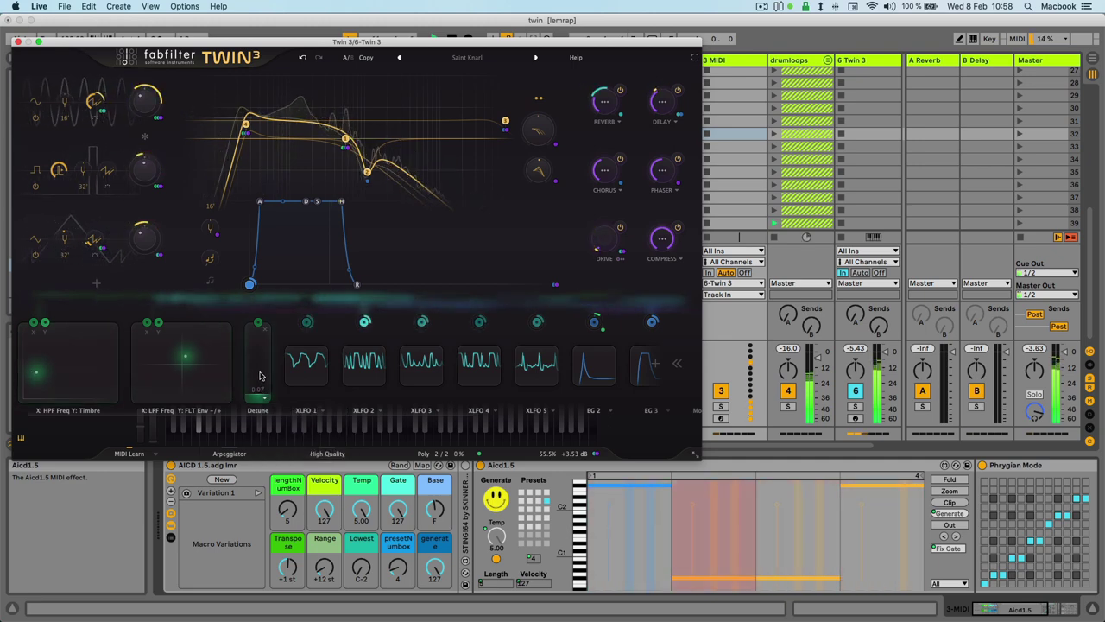
drag(257, 360, 265, 317)
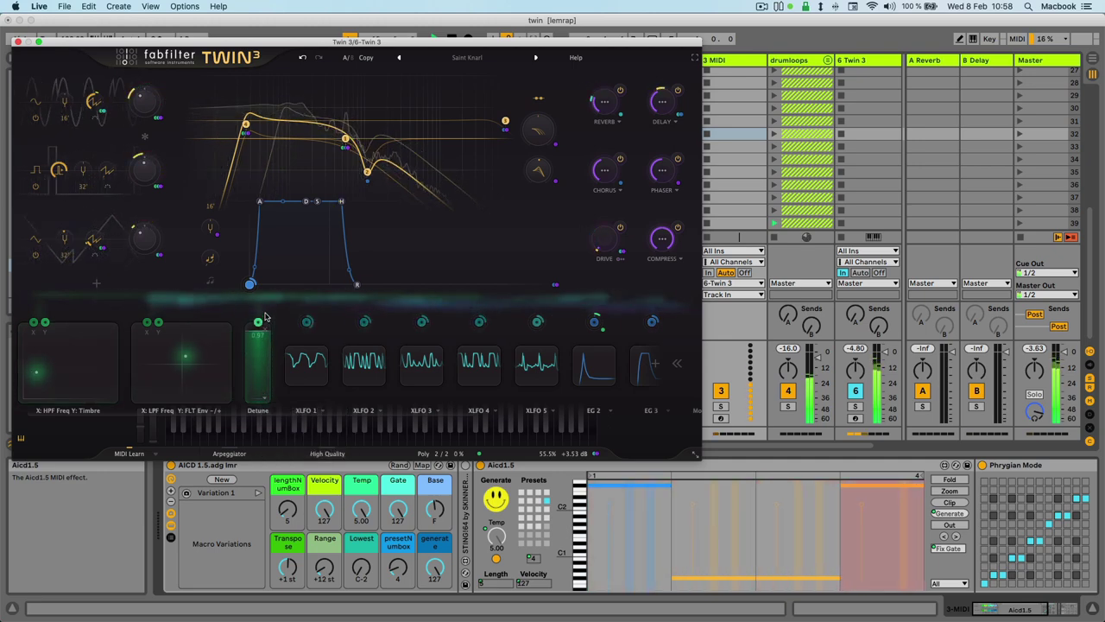
mouse_move(149, 361)
mouse_down()
mouse_move(166, 381)
mouse_move(121, 354)
mouse_move(150, 348)
mouse_up()
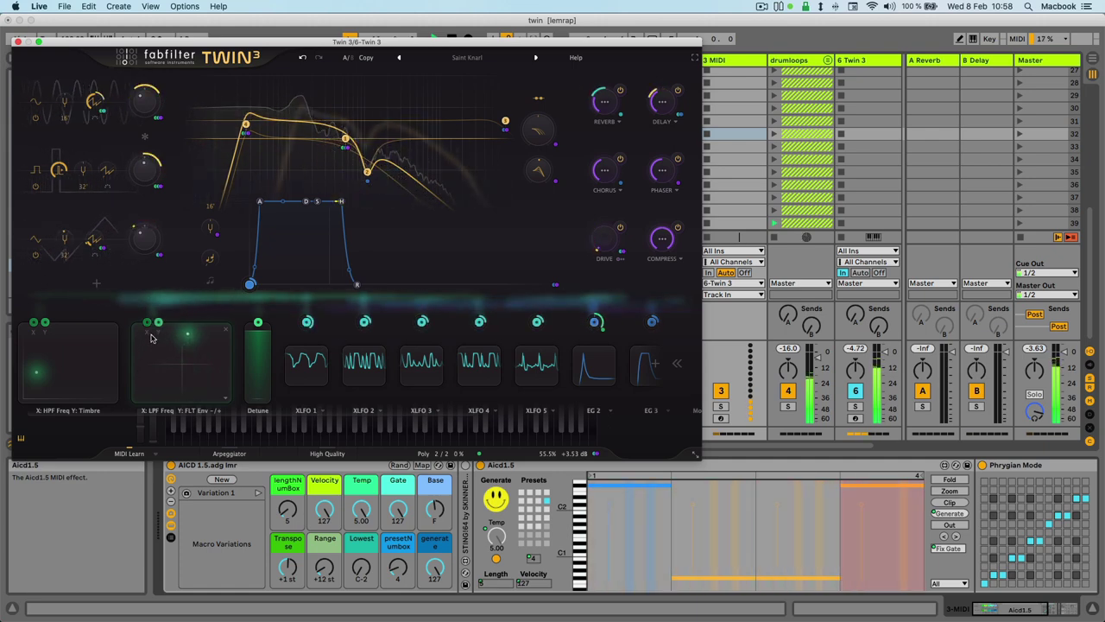
drag(71, 379, 136, 394)
drag(185, 349, 169, 348)
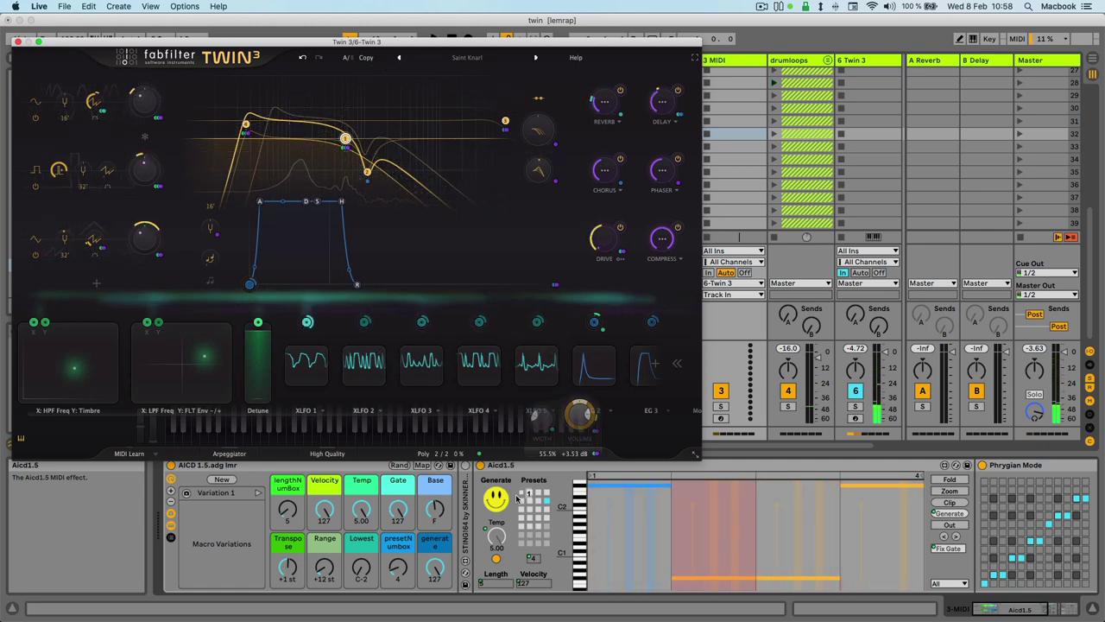
- Recall the generator's pattern preset 9 and load the Soft Shards preset
click(523, 510)
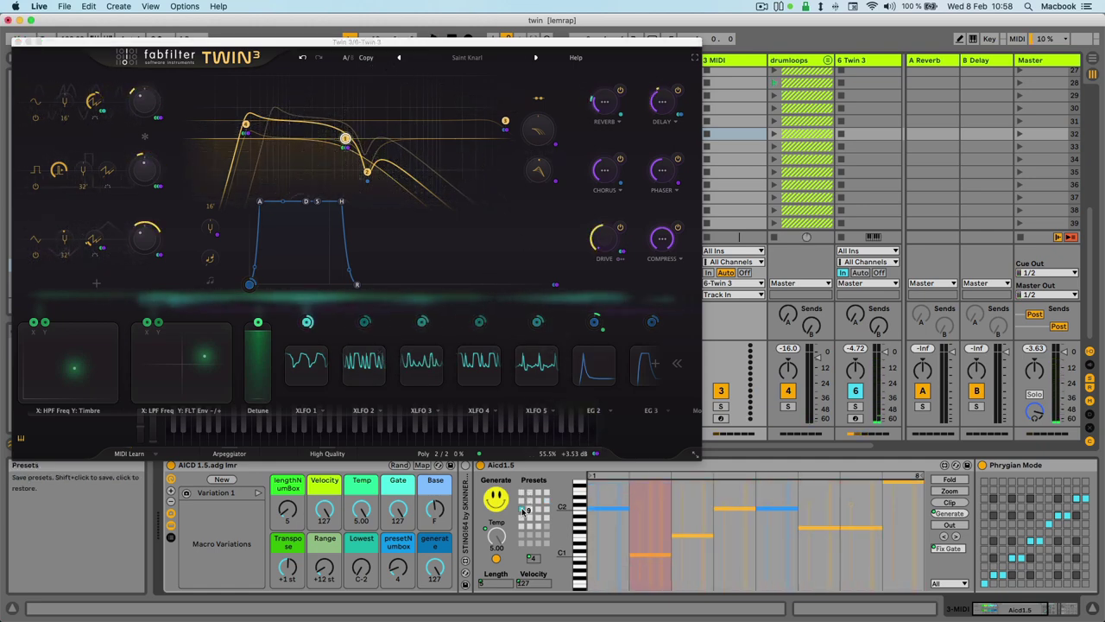
click(537, 58)
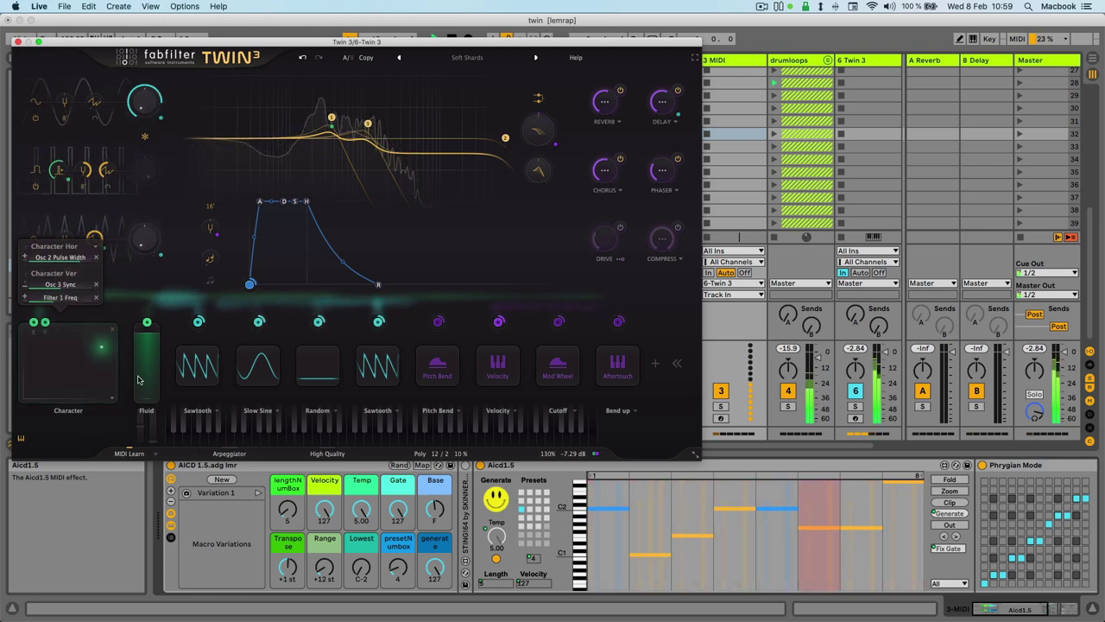
- Load the Square of Aegis preset, vary its Timbre, envelope and swell controls, and look through its modulation sources
click(535, 58)
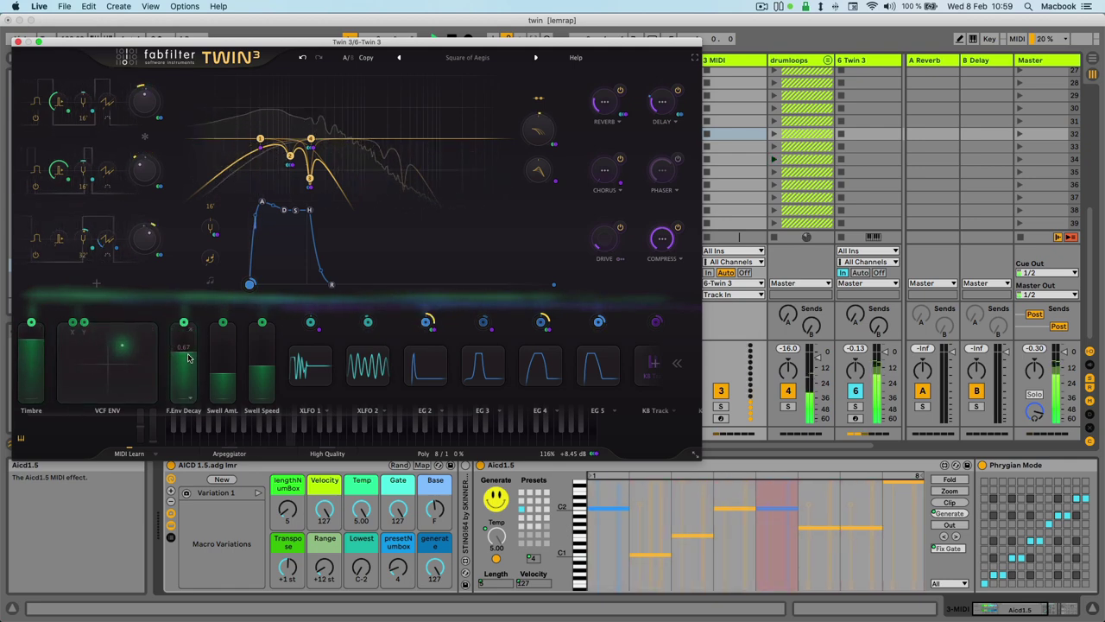
drag(223, 385, 231, 334)
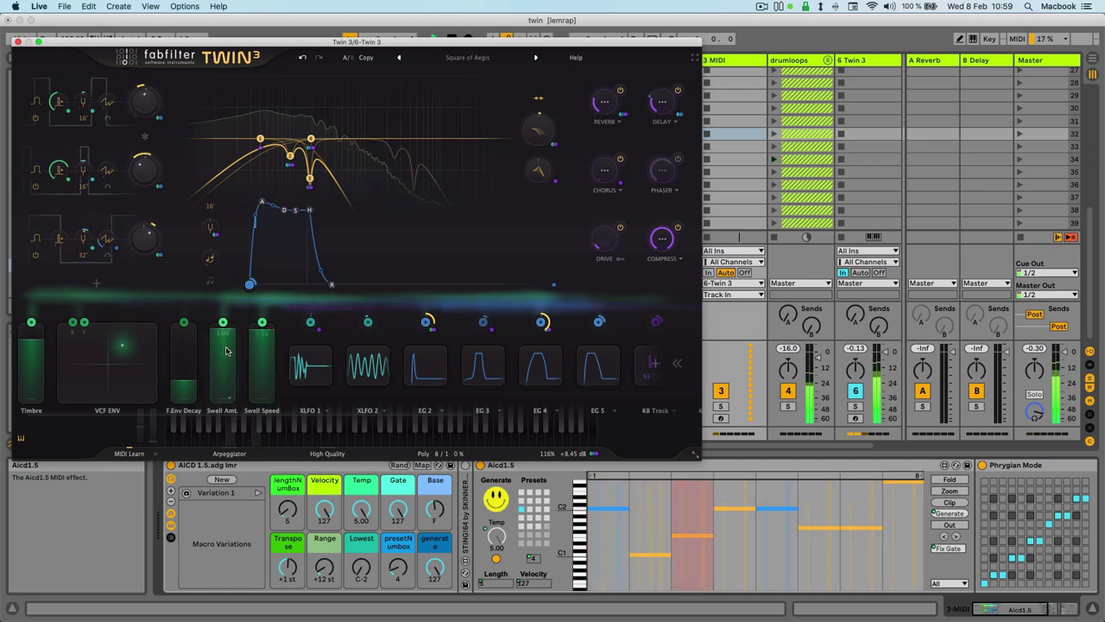
scroll(169, 386, right, 2)
scroll(197, 363, right, 1)
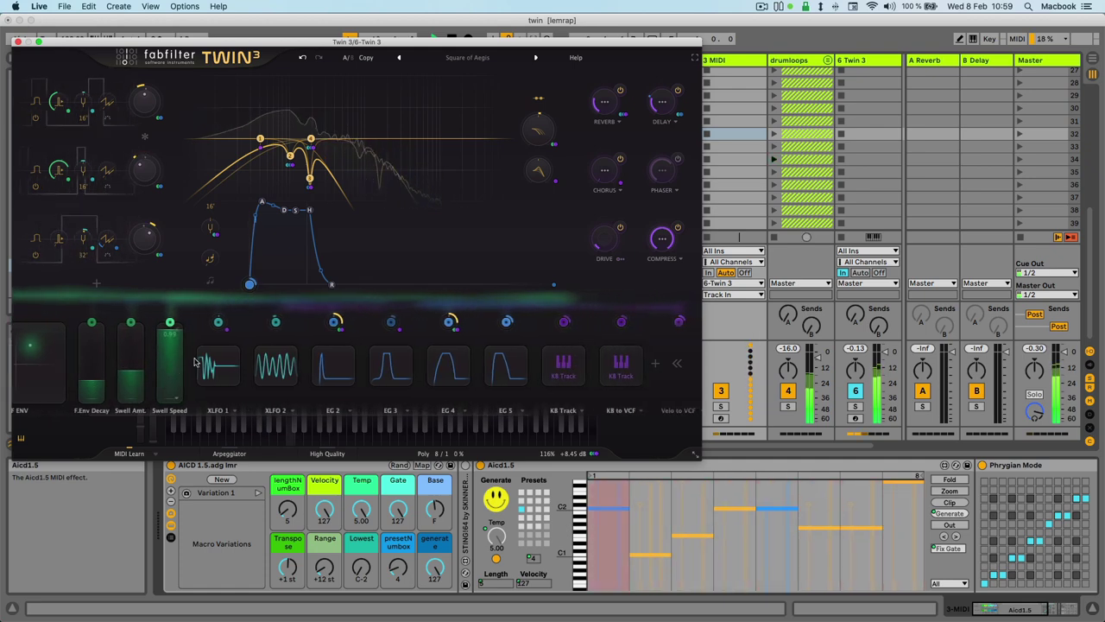
scroll(259, 354, right, 5)
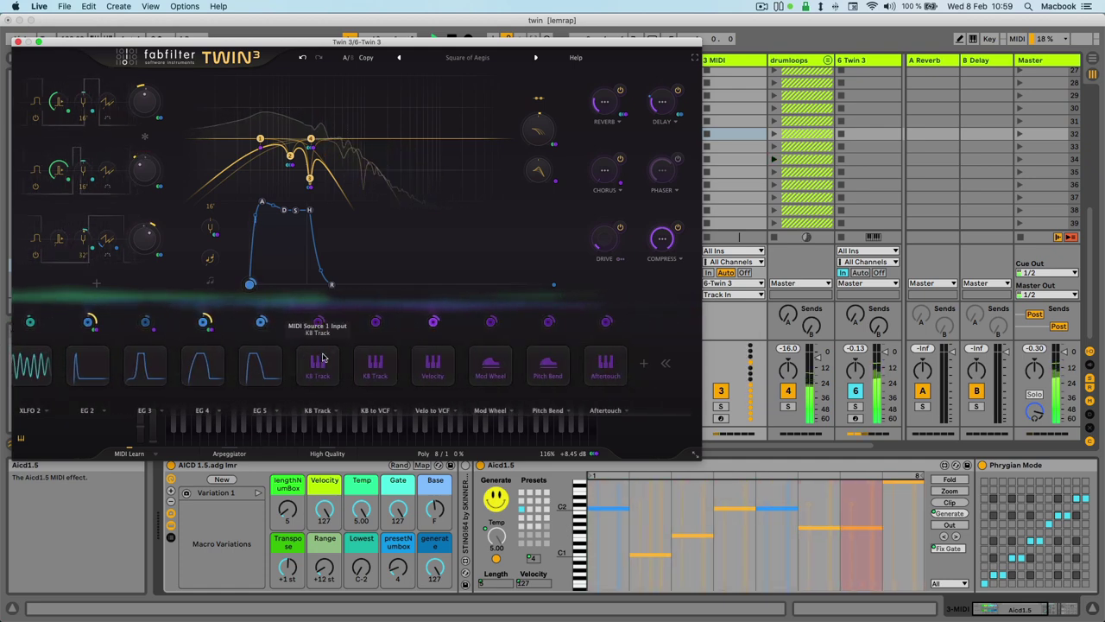
scroll(324, 346, left, 8)
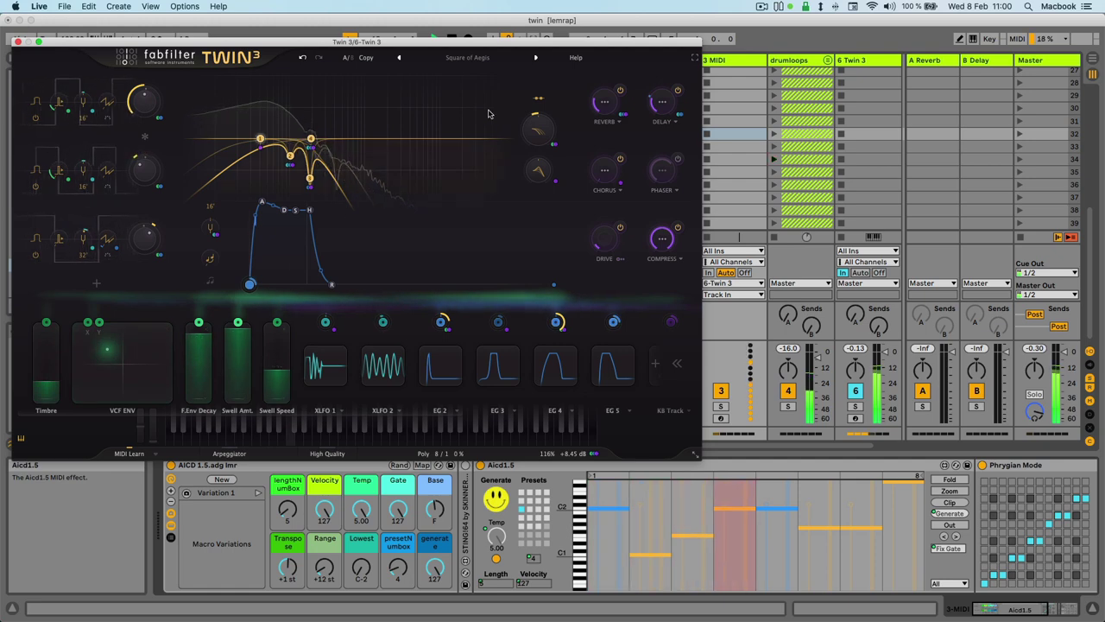
- Audition the TB Bass preset over the generator's pattern preset 11 and move on to The room next door
click(537, 58)
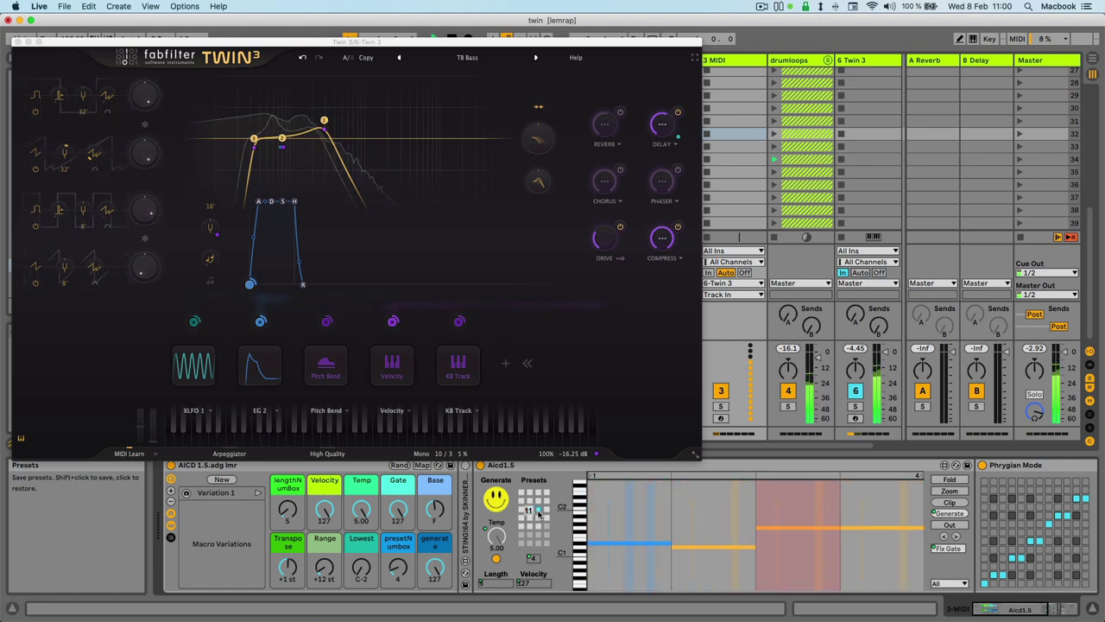
click(535, 59)
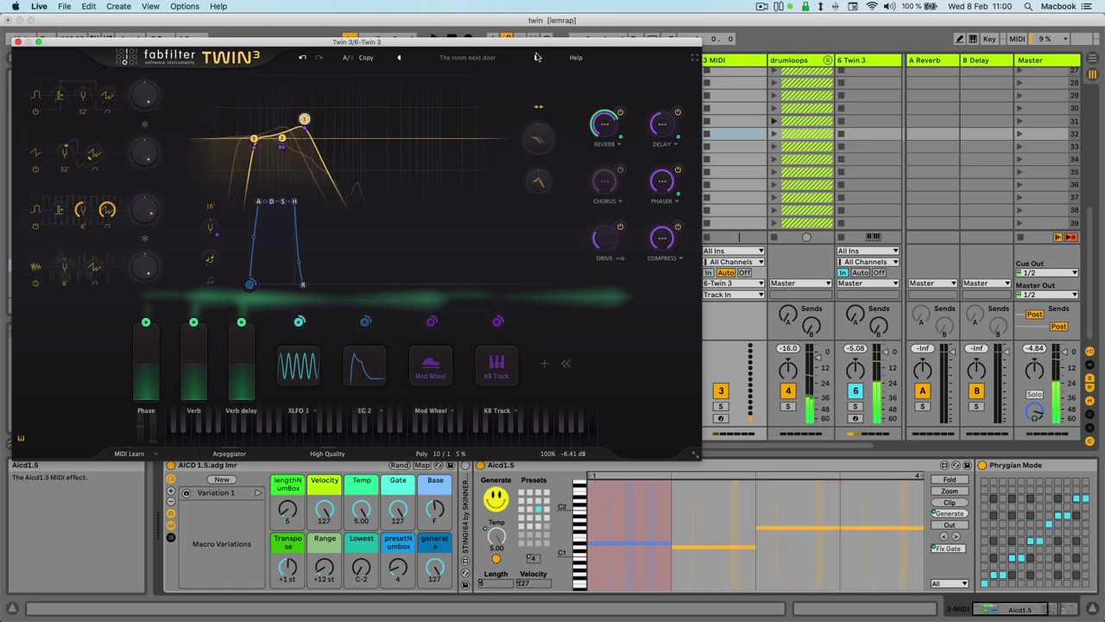
- Load the Unisaurus preset and vary its Cutoff/Resonance and FLT Decay/Env Amount pads
click(536, 59)
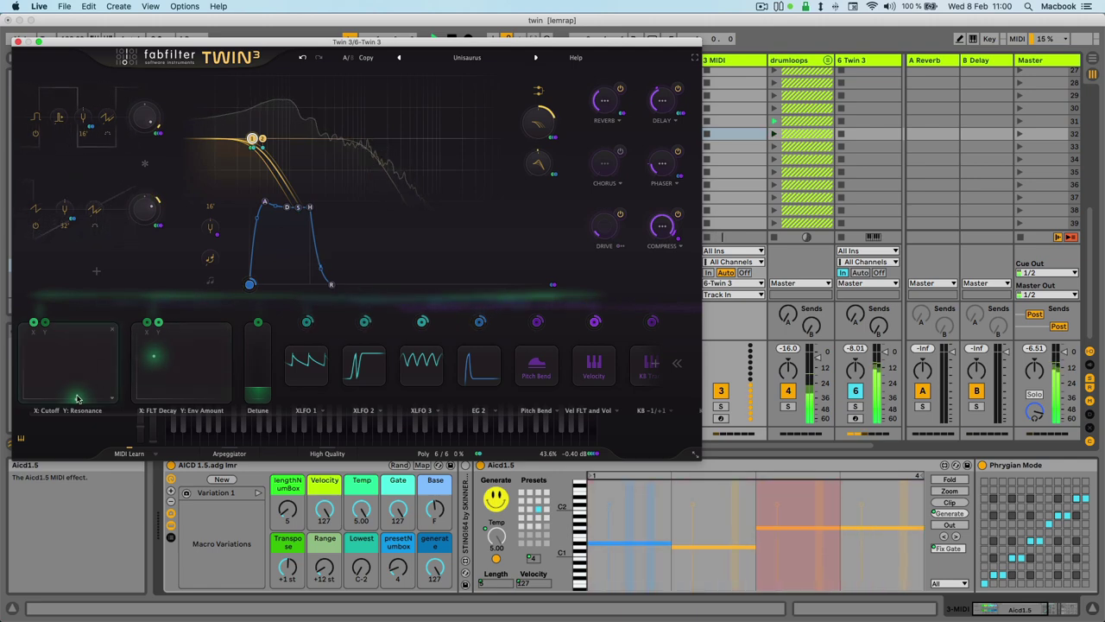
drag(77, 399, 79, 346)
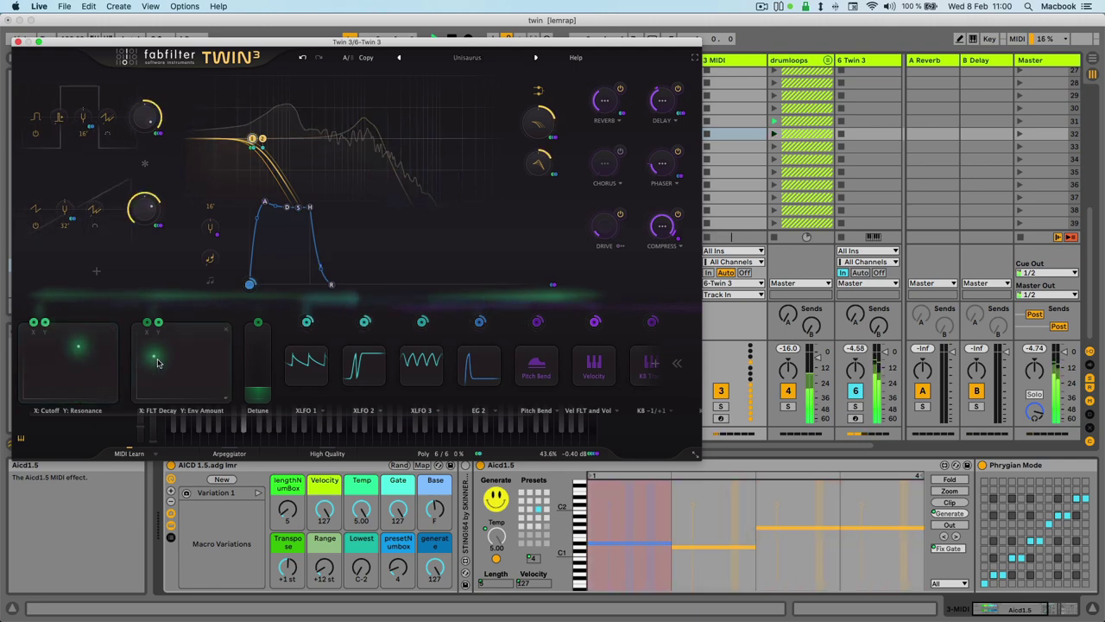
drag(157, 363, 195, 392)
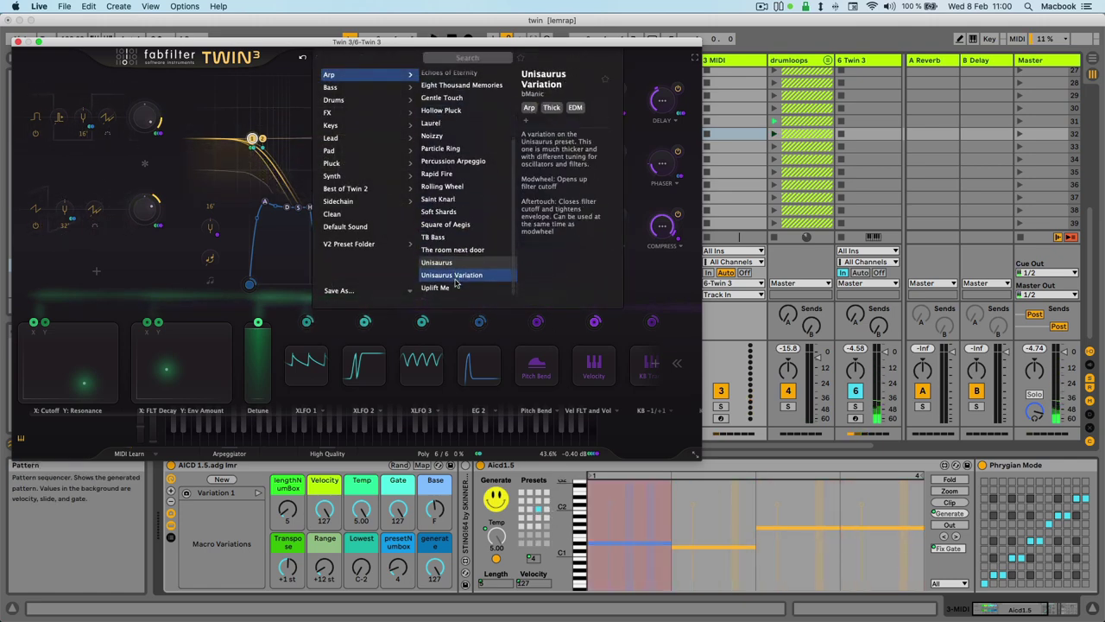
- Load Unisaurus Variation and vary its controls, ending with lower cutoff, high resonance, maximum filter decay and zero Detune
click(450, 269)
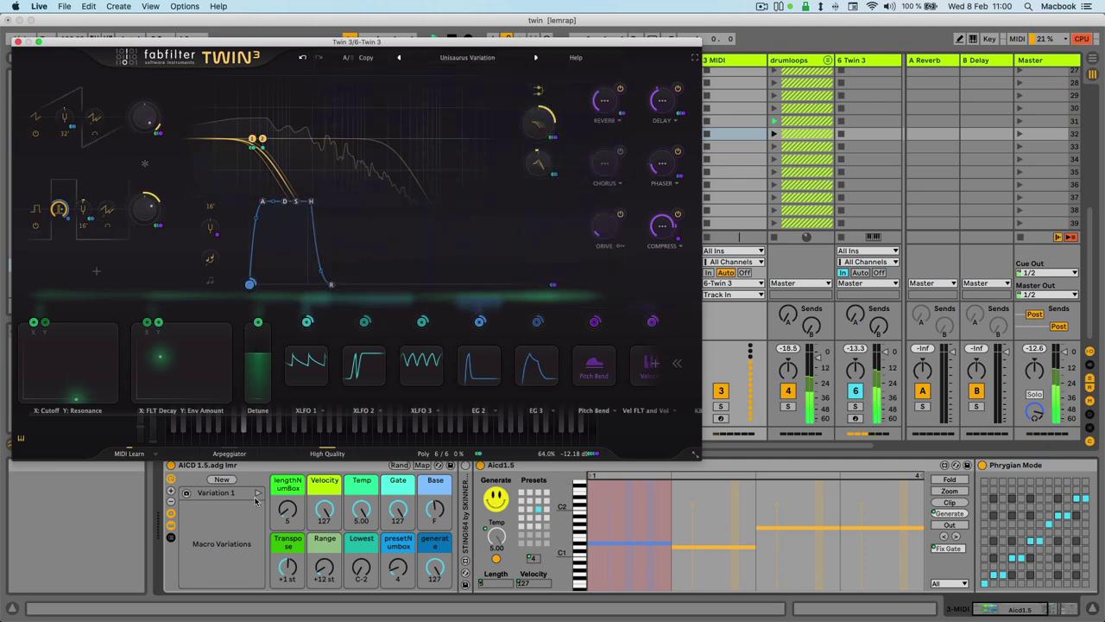
drag(84, 365, 98, 326)
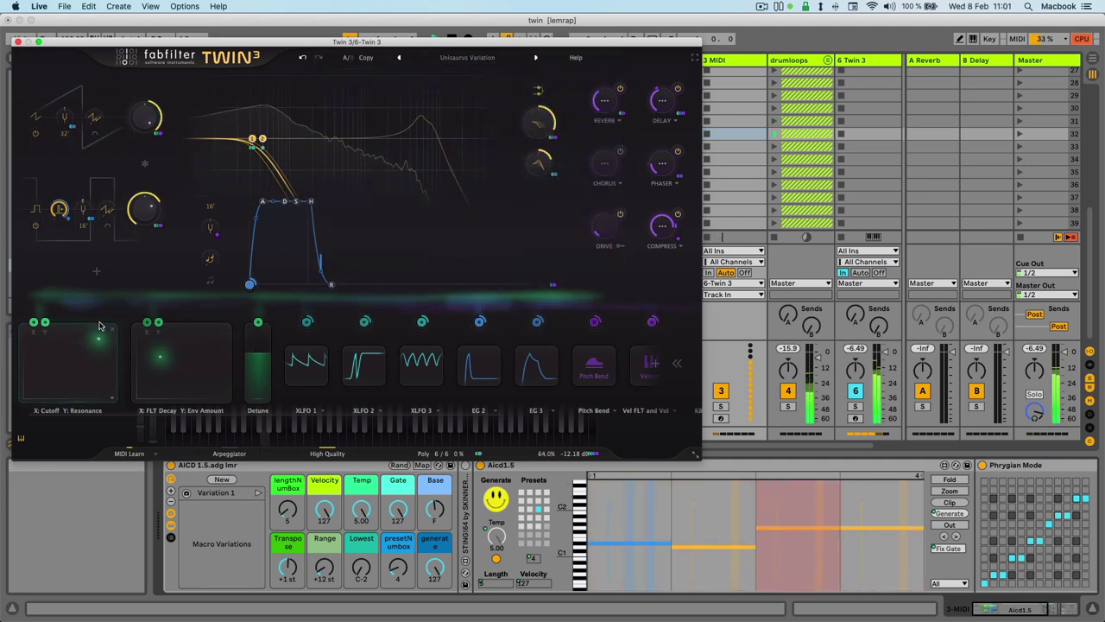
mouse_move(177, 360)
mouse_down()
mouse_move(213, 344)
mouse_move(187, 395)
mouse_move(173, 380)
mouse_up()
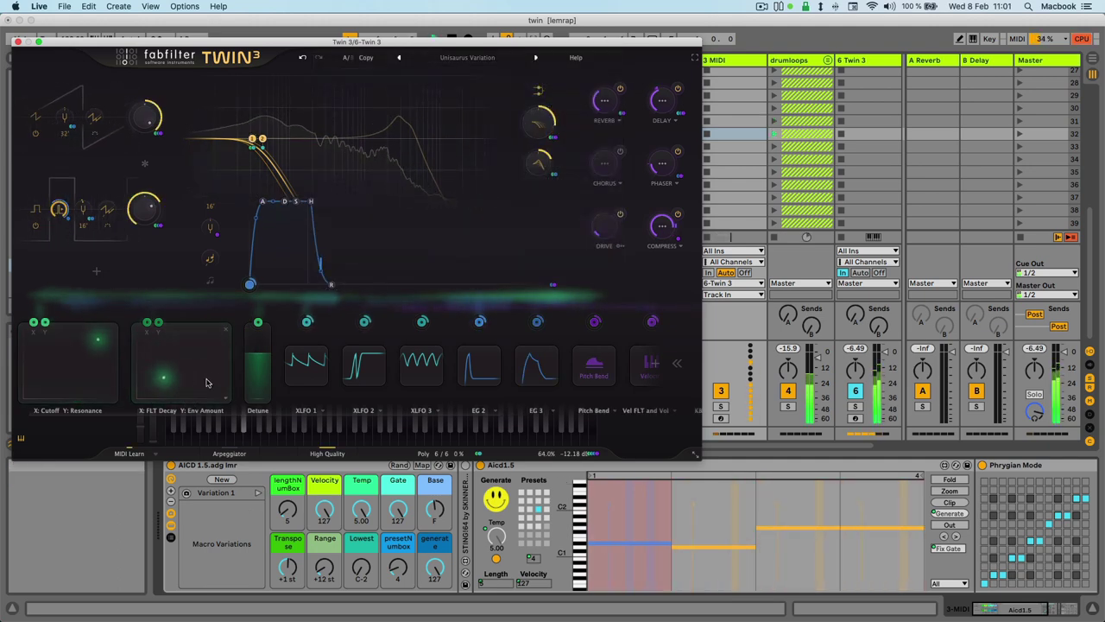
drag(252, 369, 257, 408)
drag(181, 372, 227, 376)
drag(98, 339, 58, 338)
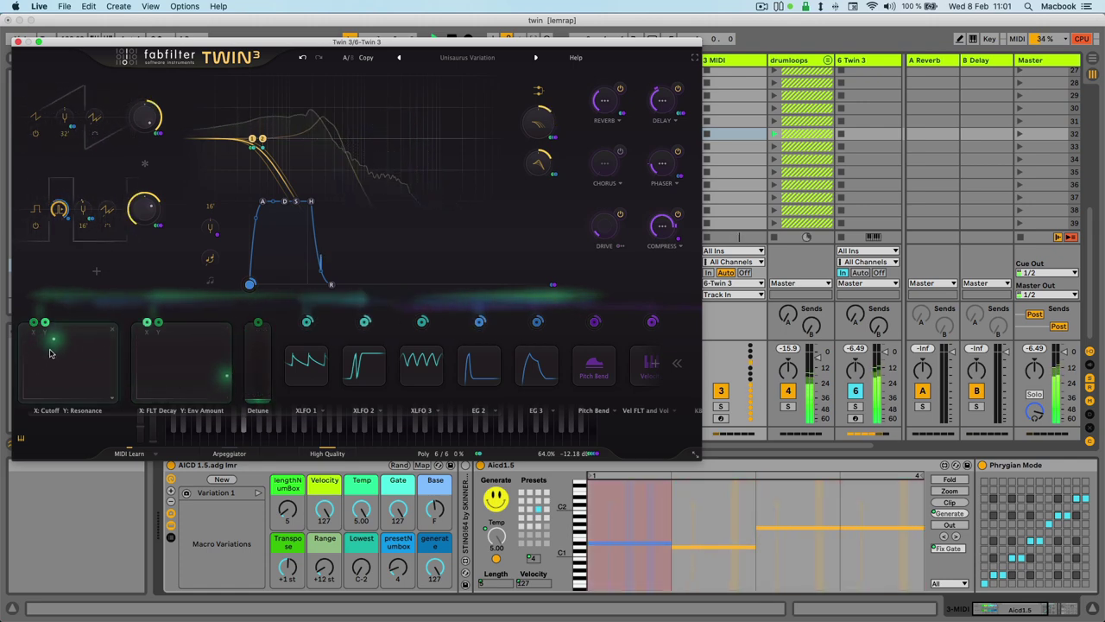
- Load the Uplift Me preset, recall the generator's pattern preset 12 and raise both filter pads
click(534, 59)
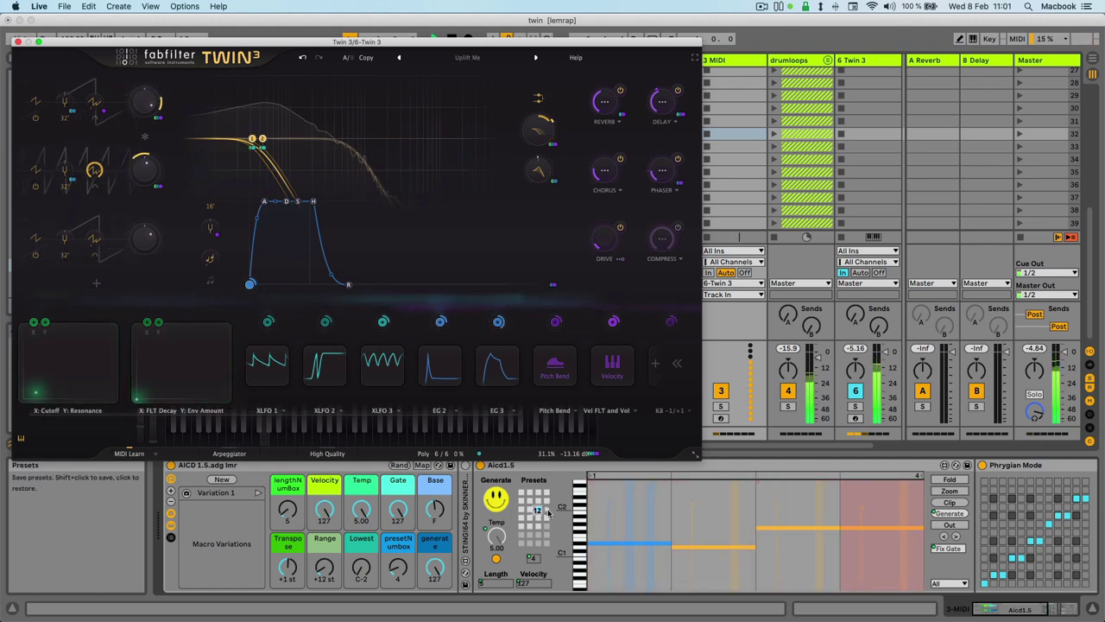
click(547, 513)
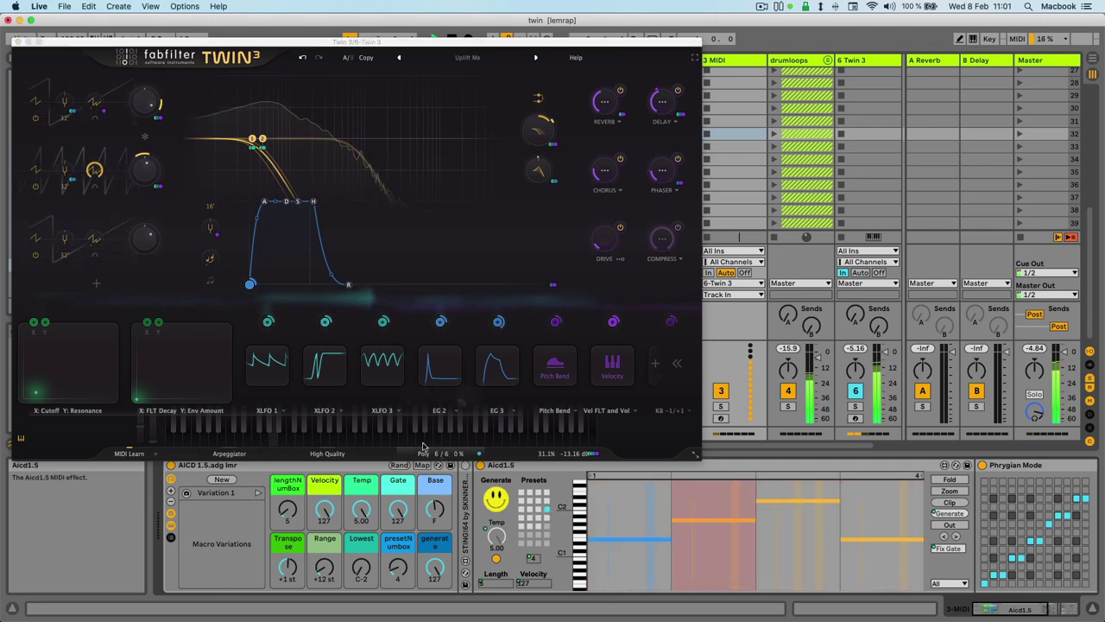
click(203, 373)
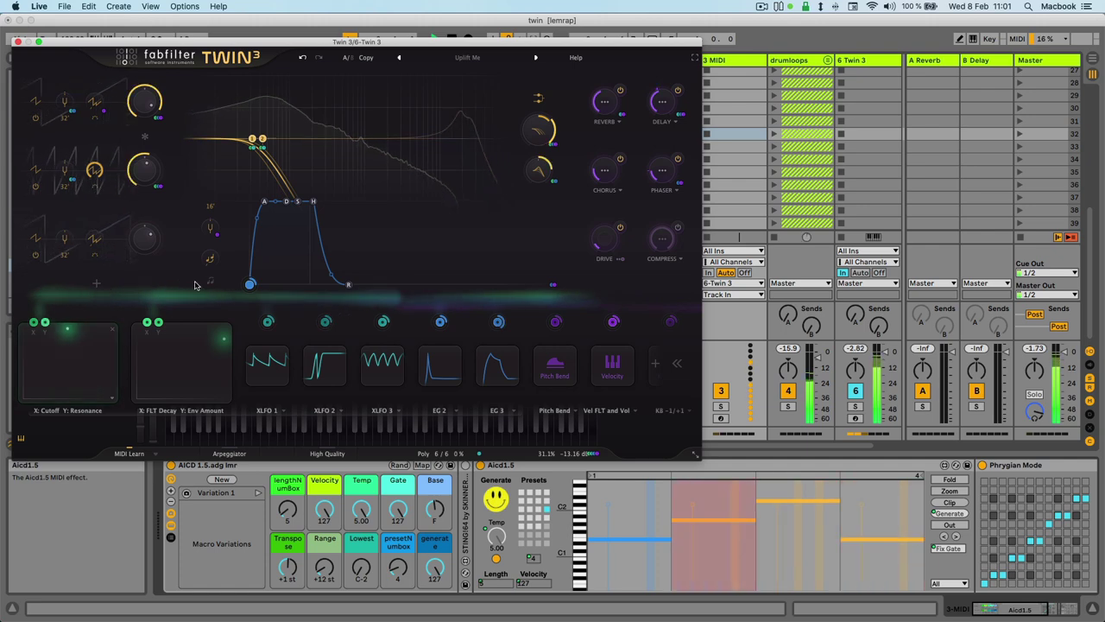
- Audition the Xenia preset and move on to 80s Sampled Slap Bass
click(536, 58)
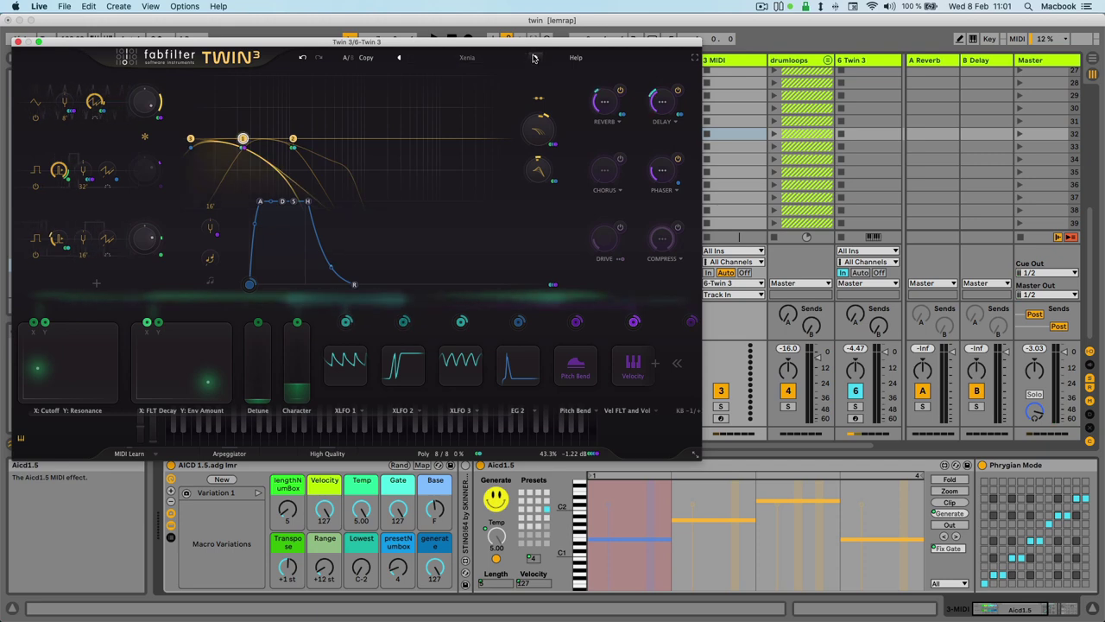
click(533, 58)
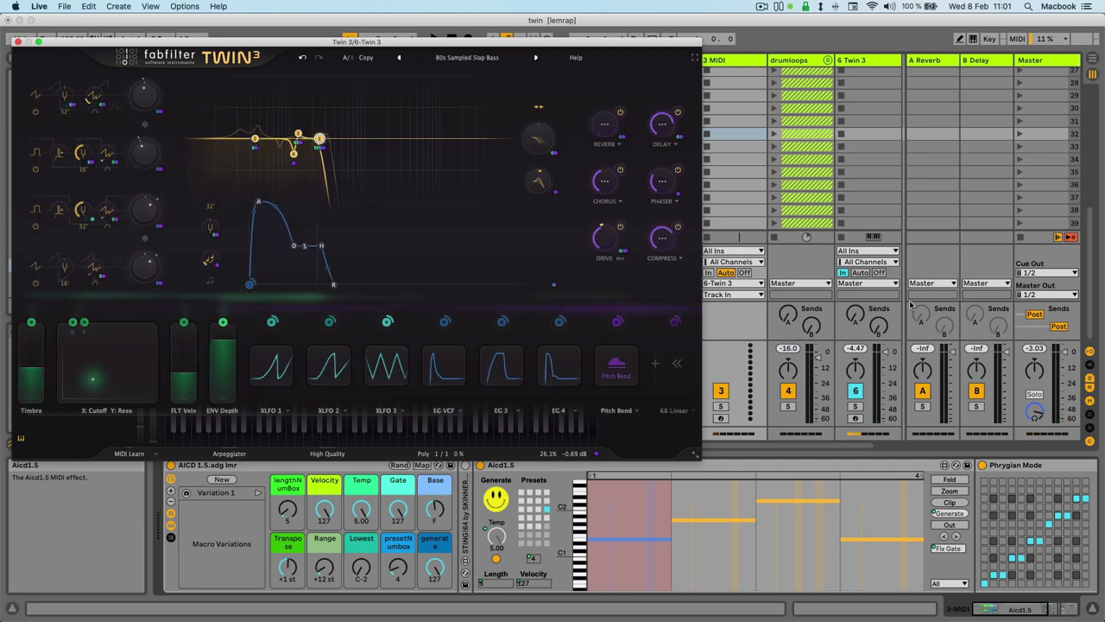
click(757, 6)
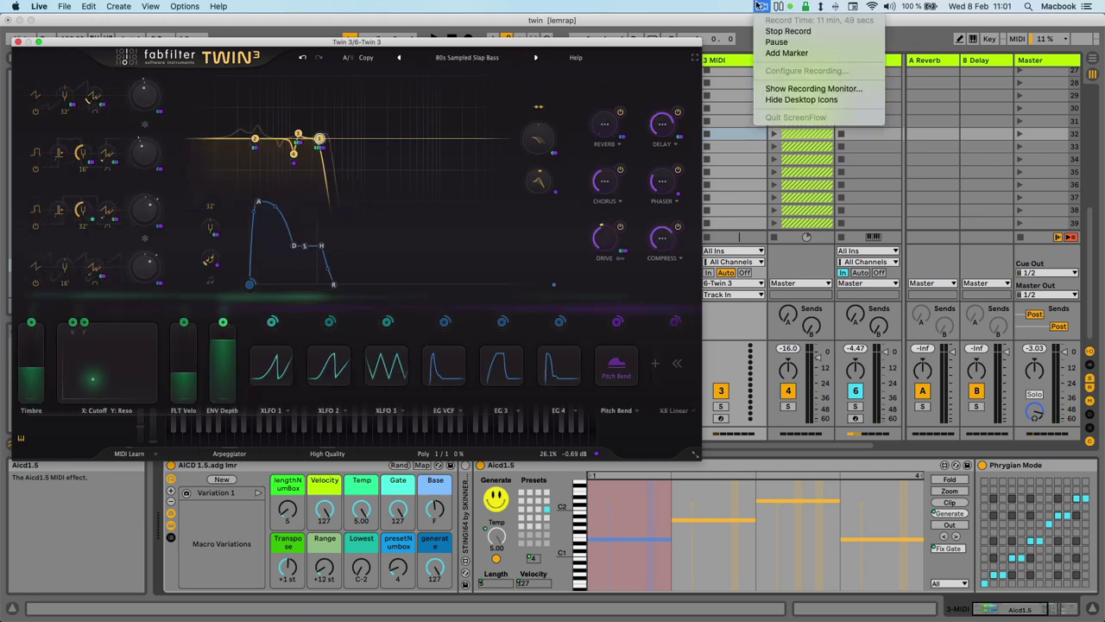